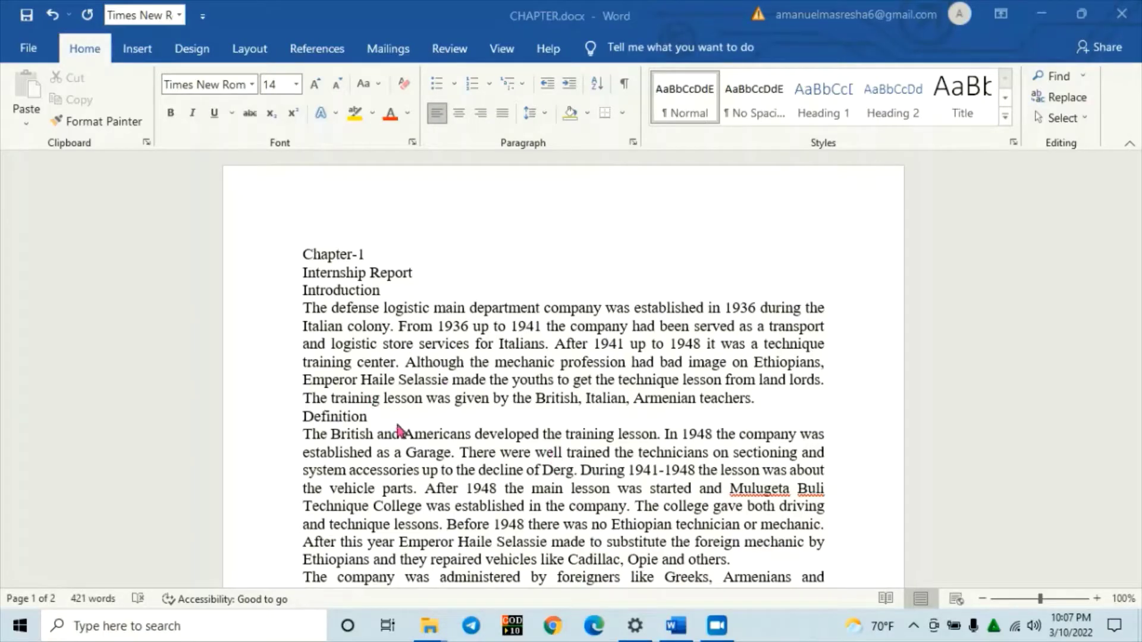
Step: Apply the Heading 1 style to the Chapter-1 line
{"action": "left_click", "coordinate": [457, 374]}
{"action": "left_click", "coordinate": [457, 361]}
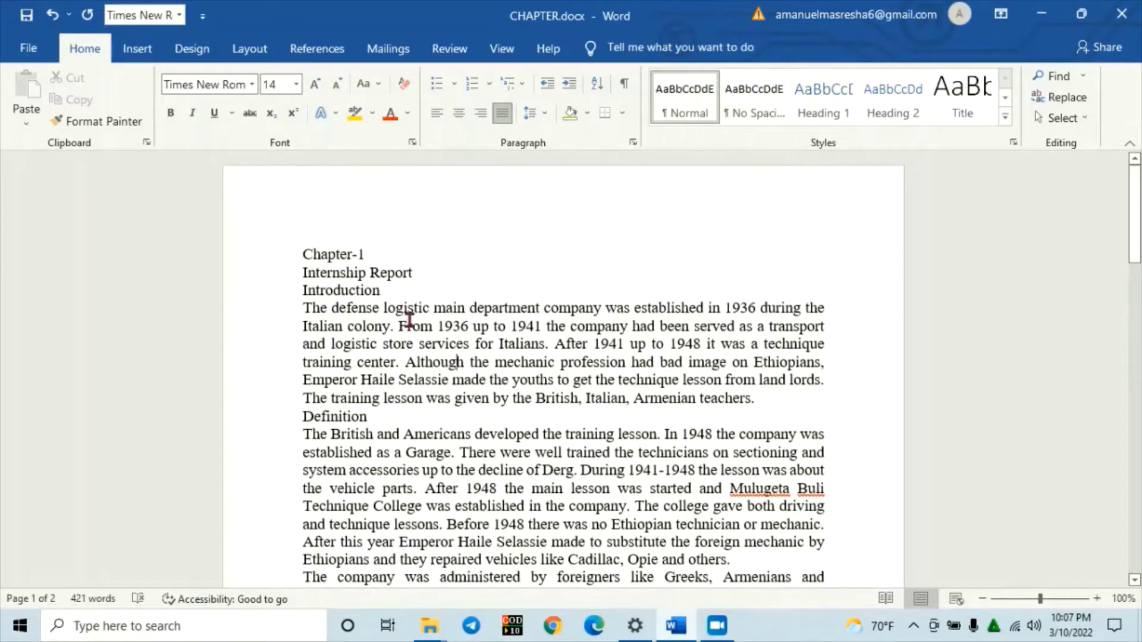
{"action": "scroll", "coordinate": [409, 320], "scroll_direction": "down", "scroll_amount": 3}
{"action": "scroll", "coordinate": [409, 320], "scroll_direction": "down", "scroll_amount": 2}
{"action": "scroll", "coordinate": [409, 320], "scroll_direction": "down", "scroll_amount": 1}
{"action": "scroll", "coordinate": [409, 320], "scroll_direction": "down", "scroll_amount": 2}
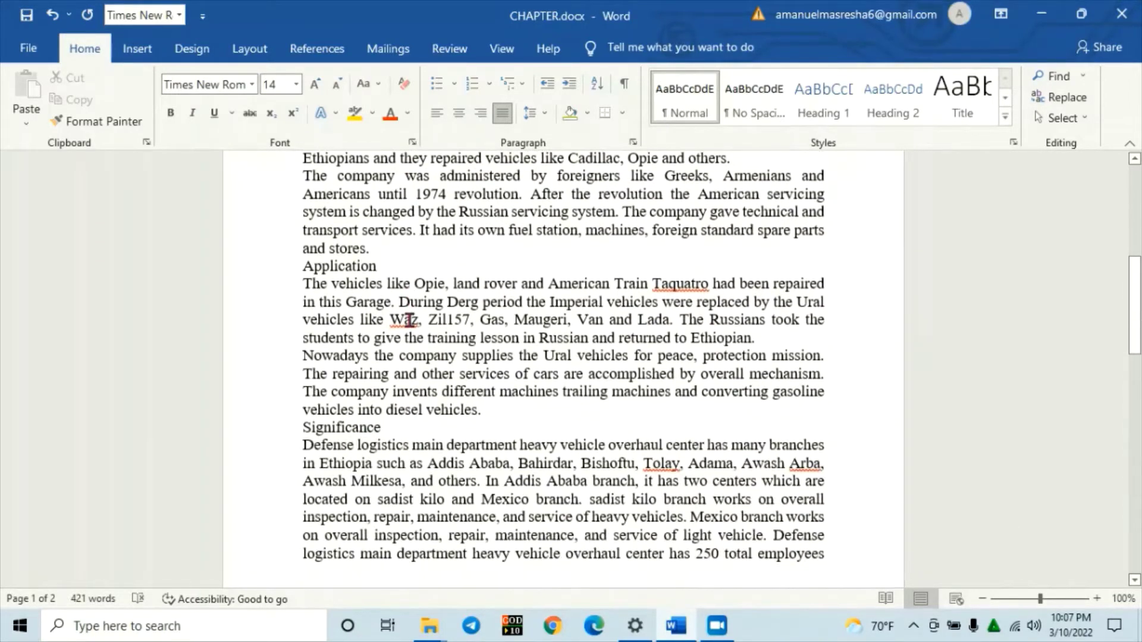
{"action": "scroll", "coordinate": [409, 320], "scroll_direction": "down", "scroll_amount": 3}
{"action": "scroll", "coordinate": [410, 320], "scroll_direction": "up", "scroll_amount": 2}
{"action": "scroll", "coordinate": [409, 320], "scroll_direction": "up", "scroll_amount": 3}
{"action": "scroll", "coordinate": [381, 316], "scroll_direction": "up", "scroll_amount": 6}
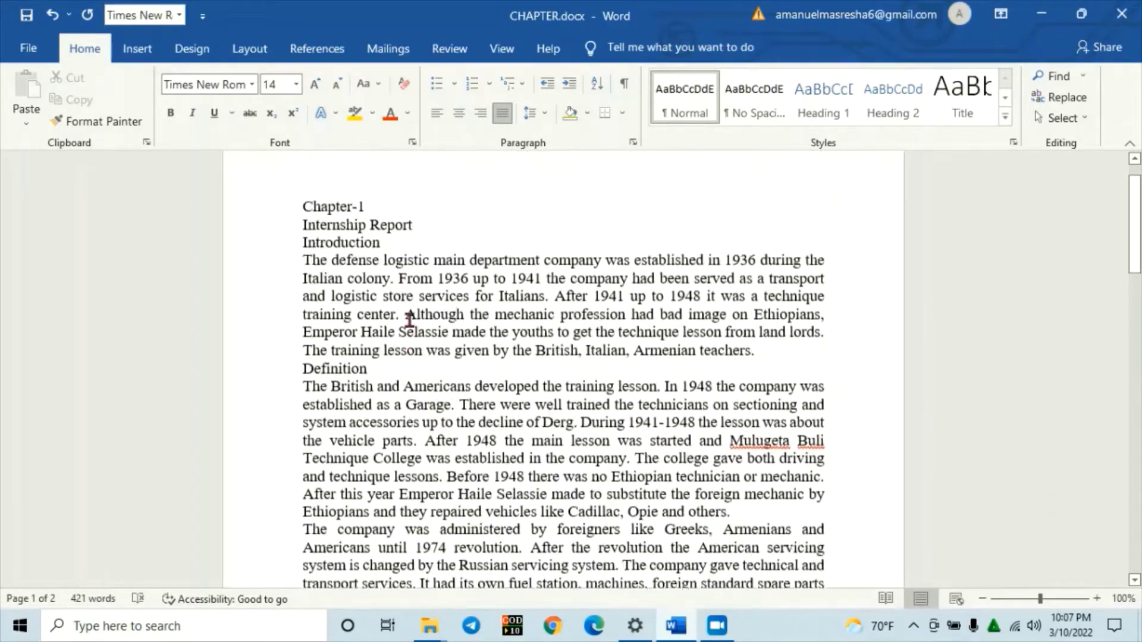
{"action": "left_click", "coordinate": [304, 250]}
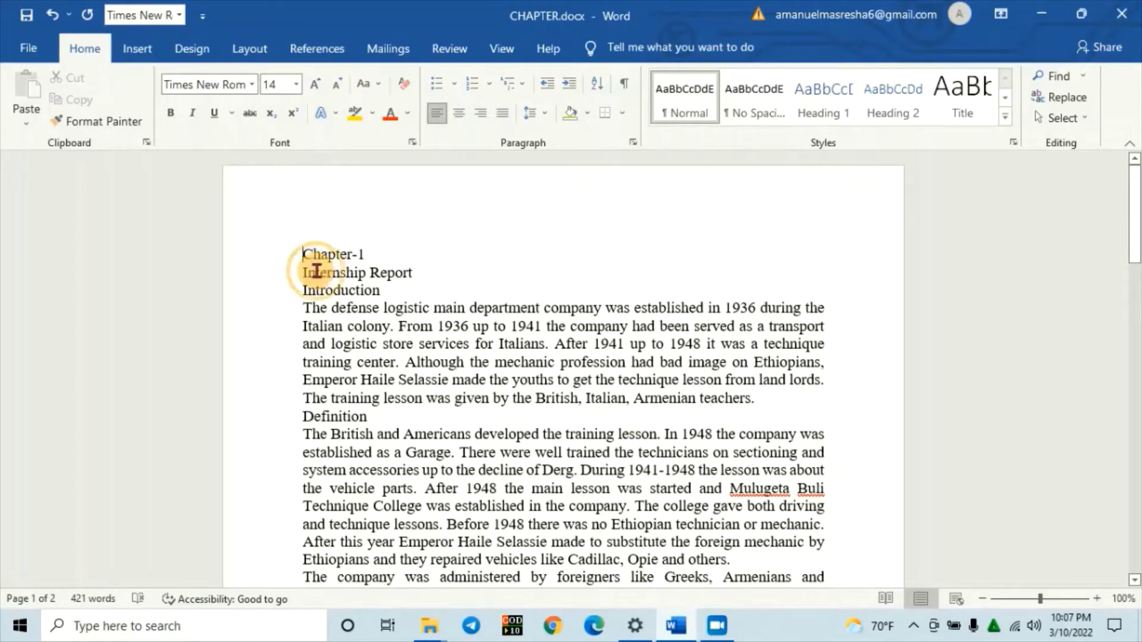
{"action": "left_click", "coordinate": [1004, 116]}
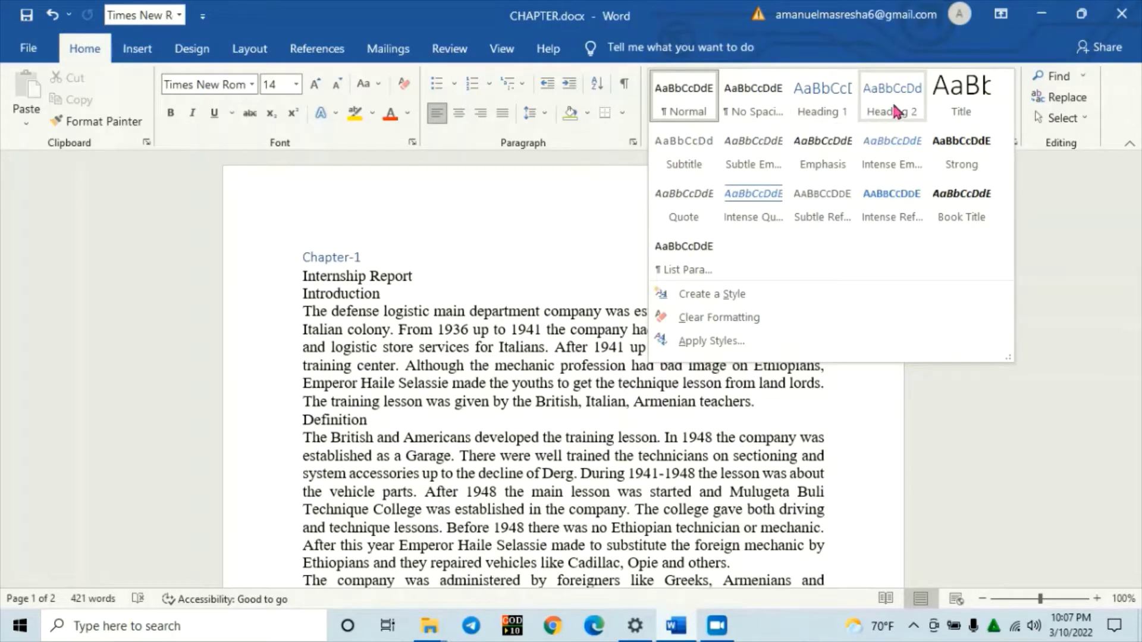
{"action": "left_click", "coordinate": [824, 113]}
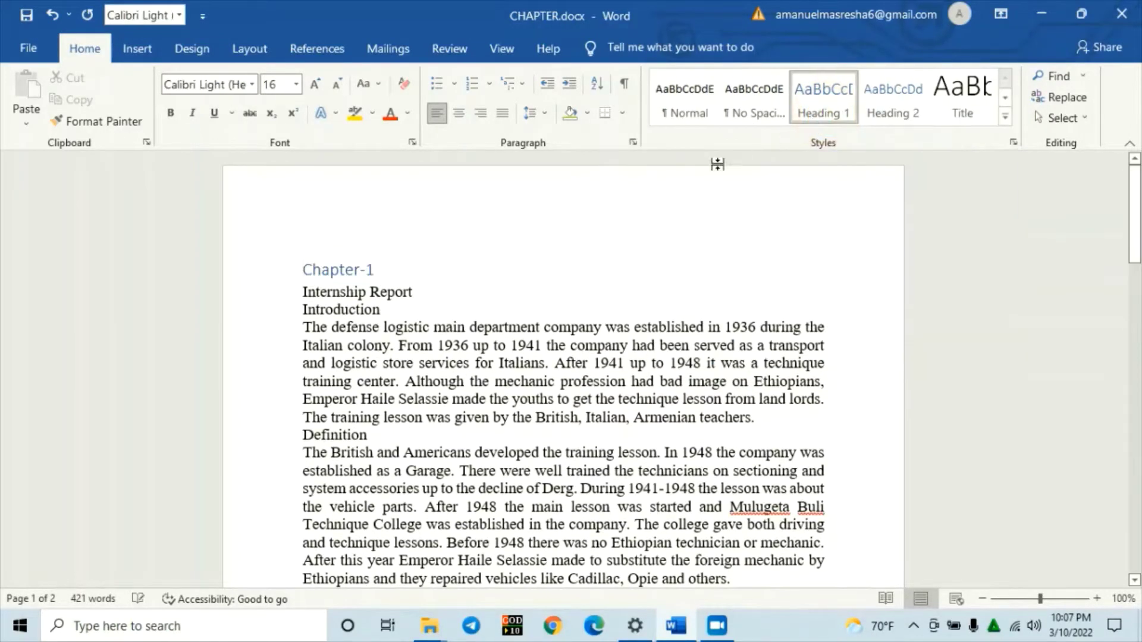
Step: Make Internship Report a Heading 1 and prefix it with '1.'
{"action": "left_click", "coordinate": [305, 292]}
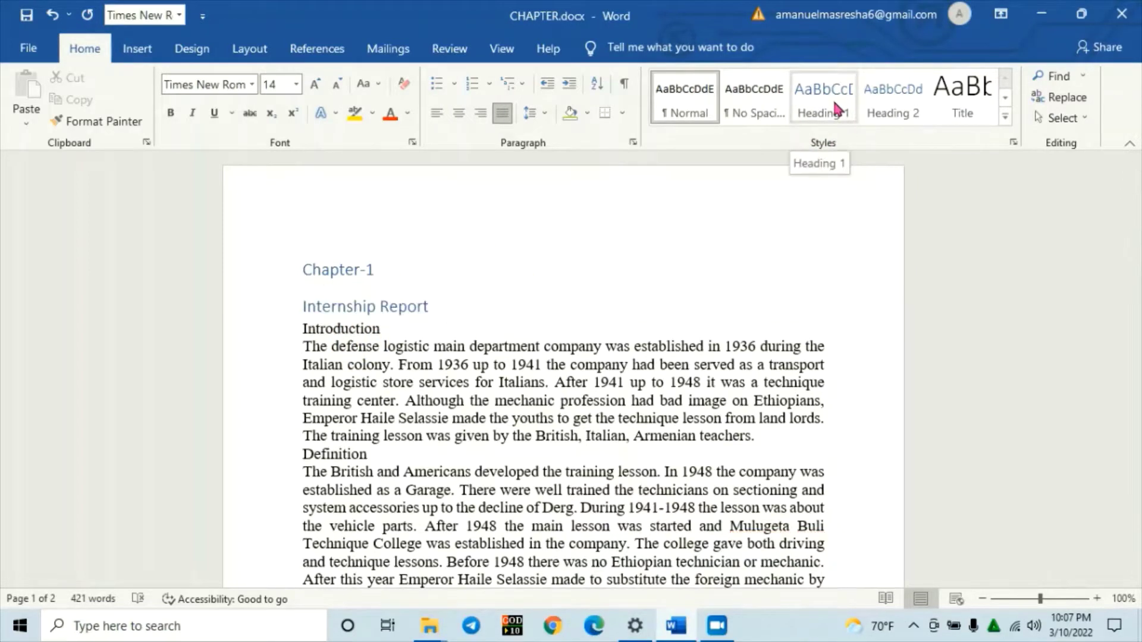
{"action": "left_click", "coordinate": [835, 105]}
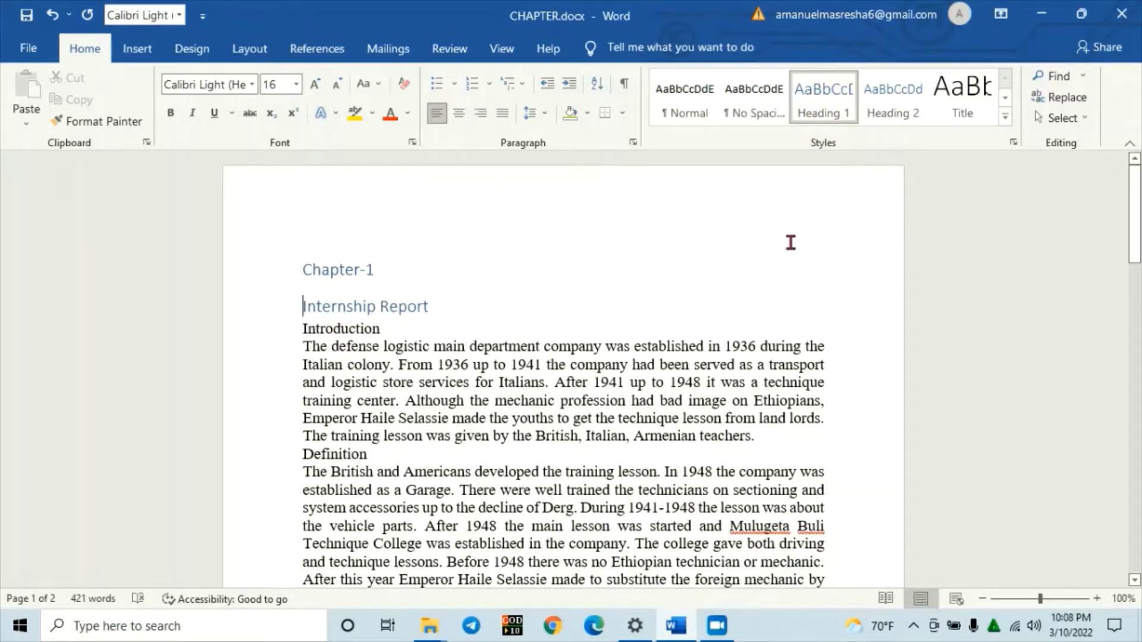
{"action": "type", "text": "1."}
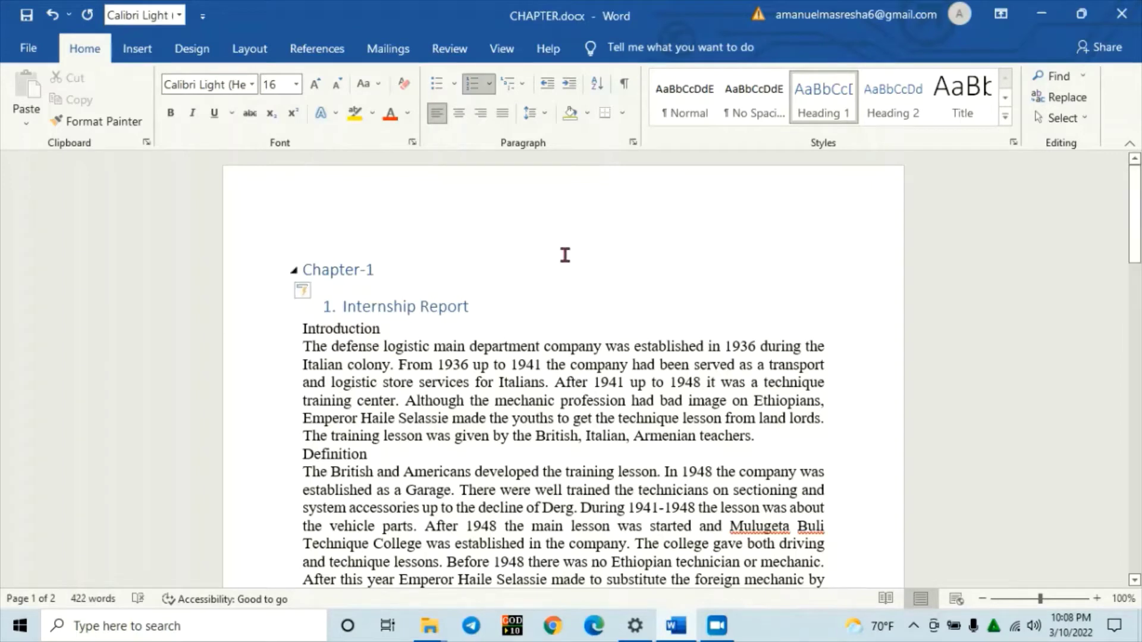
Step: Make Introduction and Definition Heading 2 subheadings numbered 1.1. and 1.2
{"action": "left_click", "coordinate": [301, 329]}
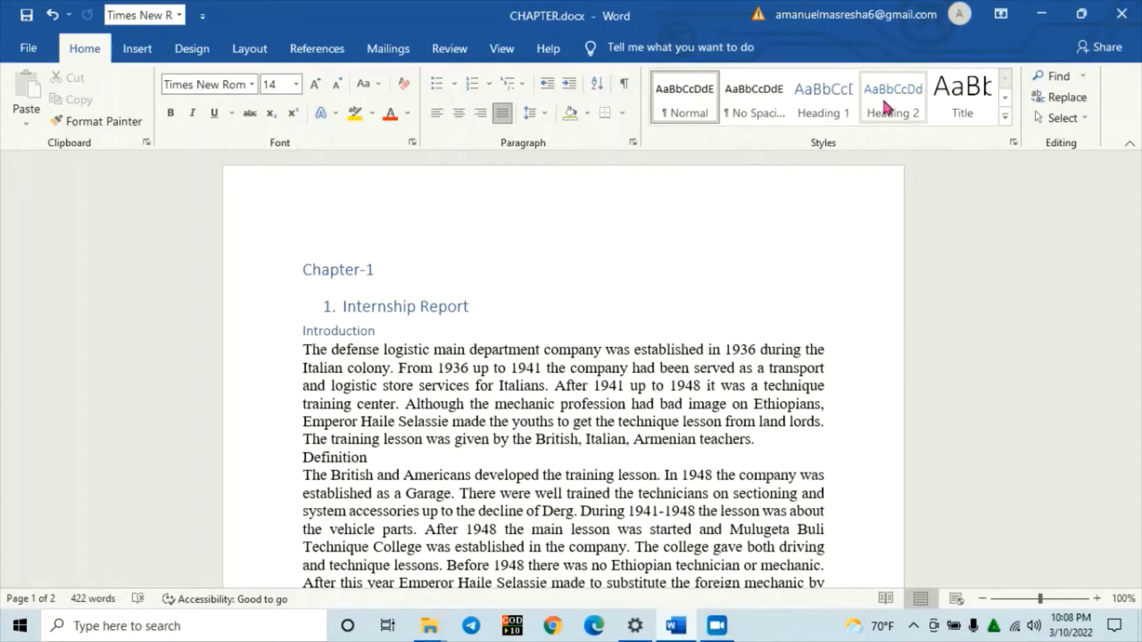
{"action": "left_click", "coordinate": [884, 106]}
{"action": "type", "text": "1"}
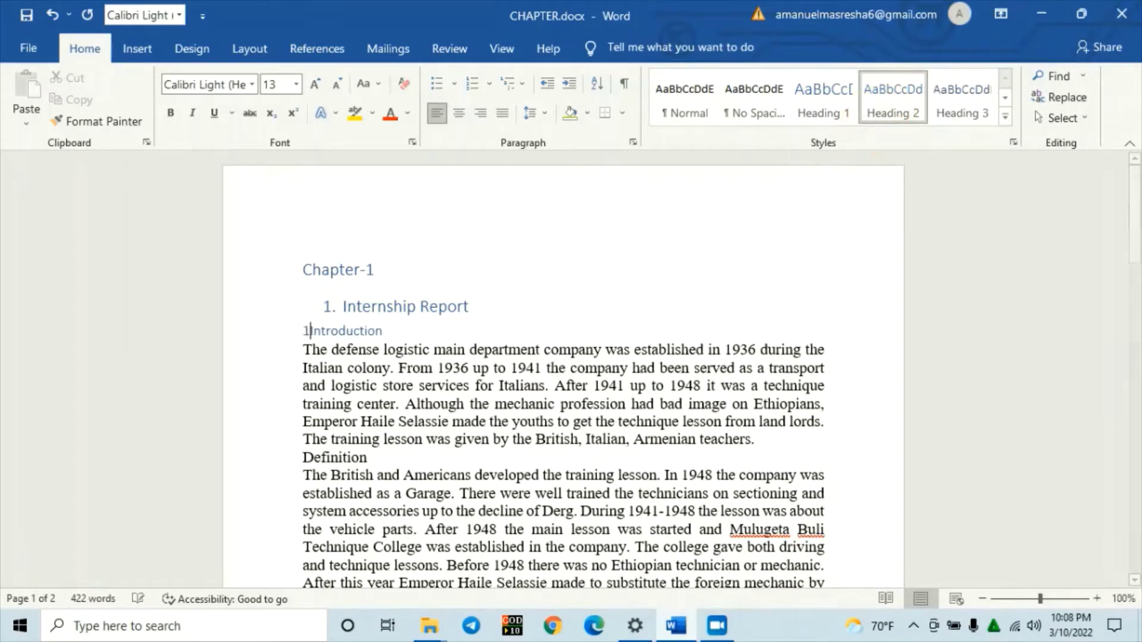
{"action": "type", "text": ".1."}
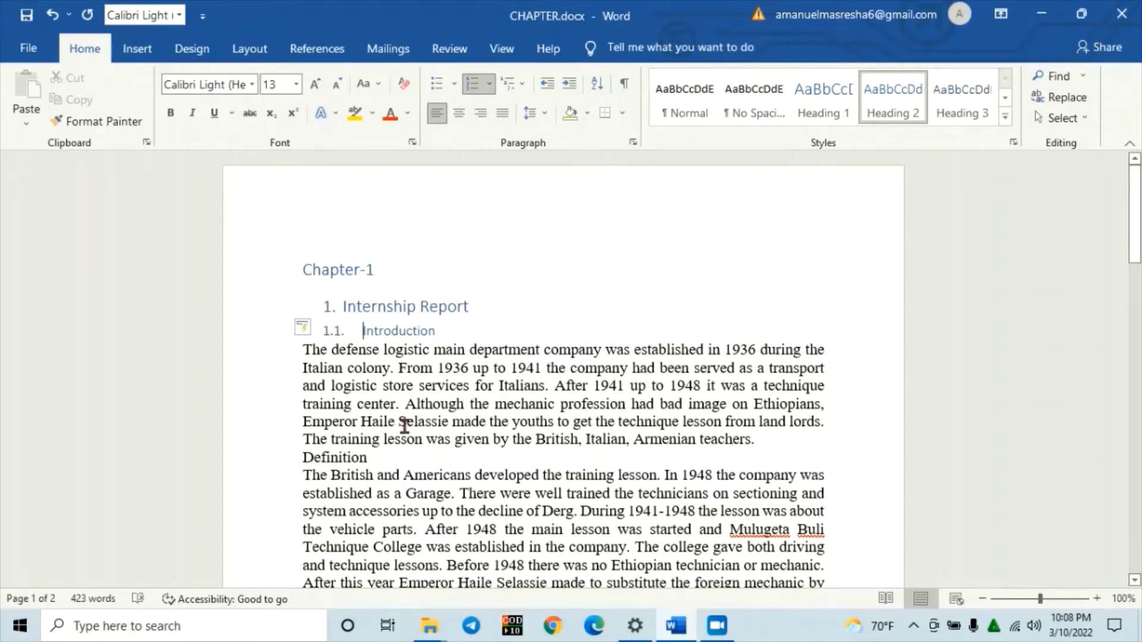
{"action": "left_click", "coordinate": [303, 459]}
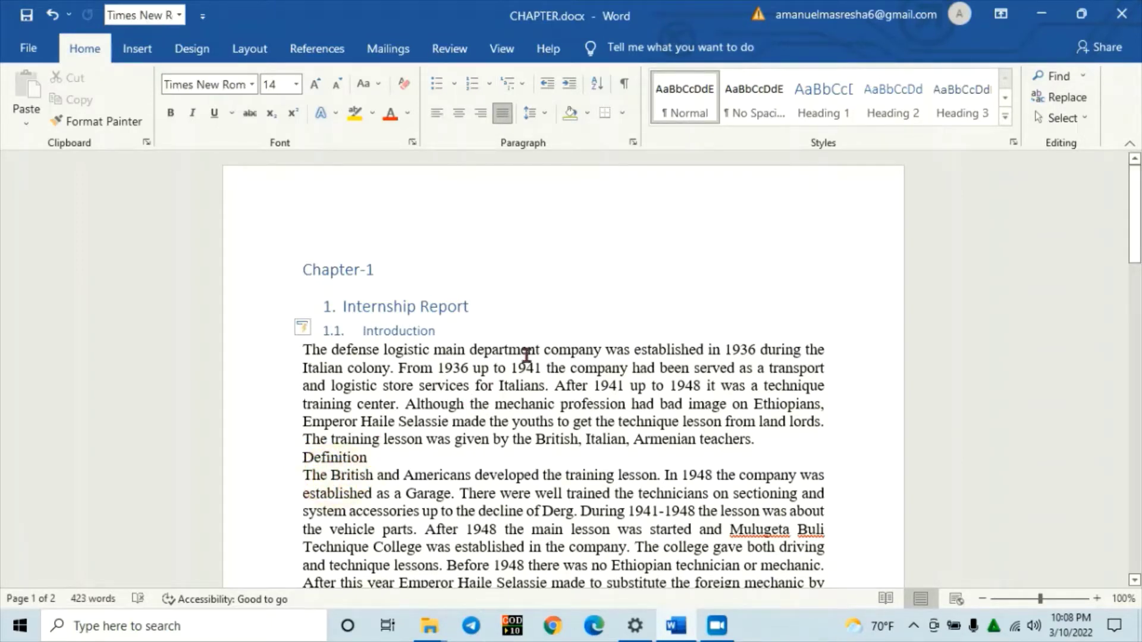
{"action": "left_click", "coordinate": [893, 104]}
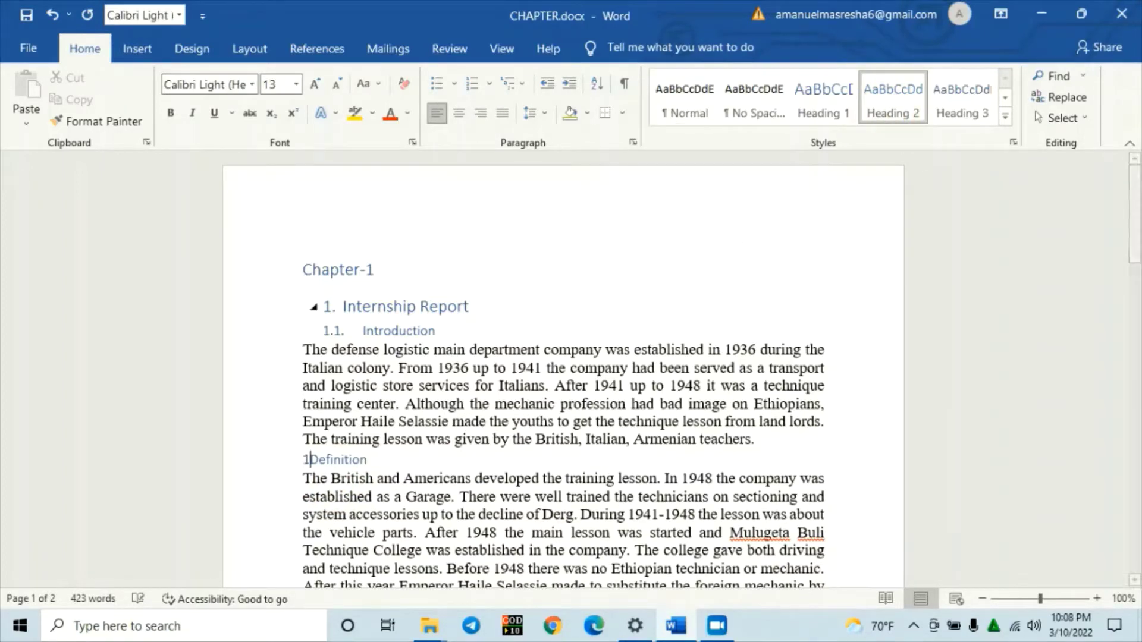
{"action": "type", "text": "1.2."}
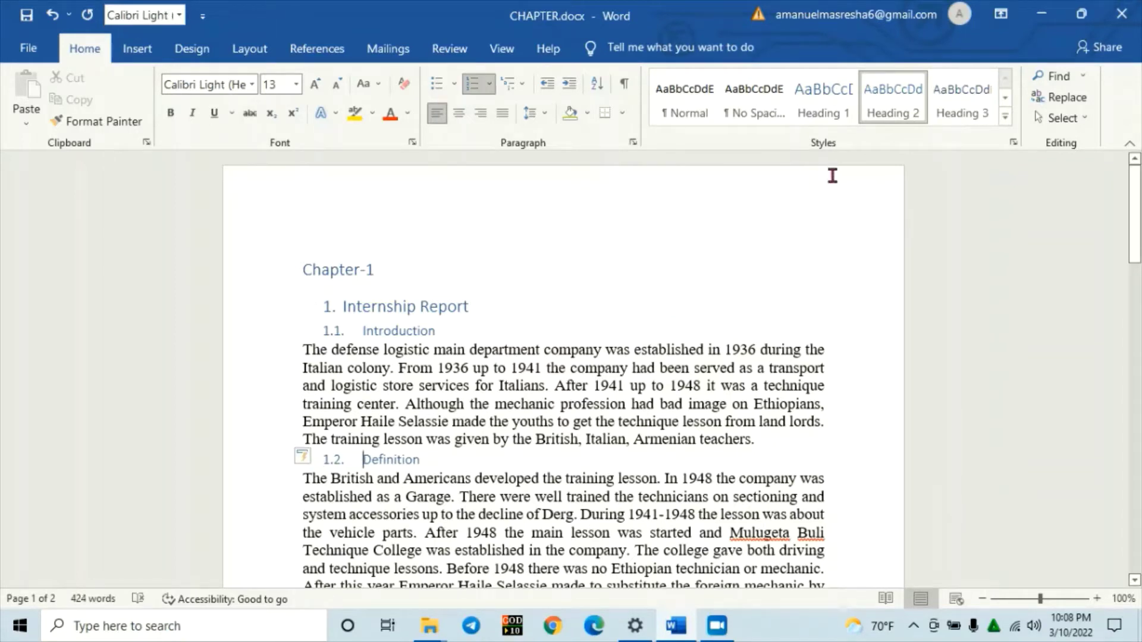
Step: Make Application and Significance Heading 2 subheadings numbered 1.3. and 1.4
{"action": "scroll", "coordinate": [503, 389], "scroll_direction": "down", "scroll_amount": 5}
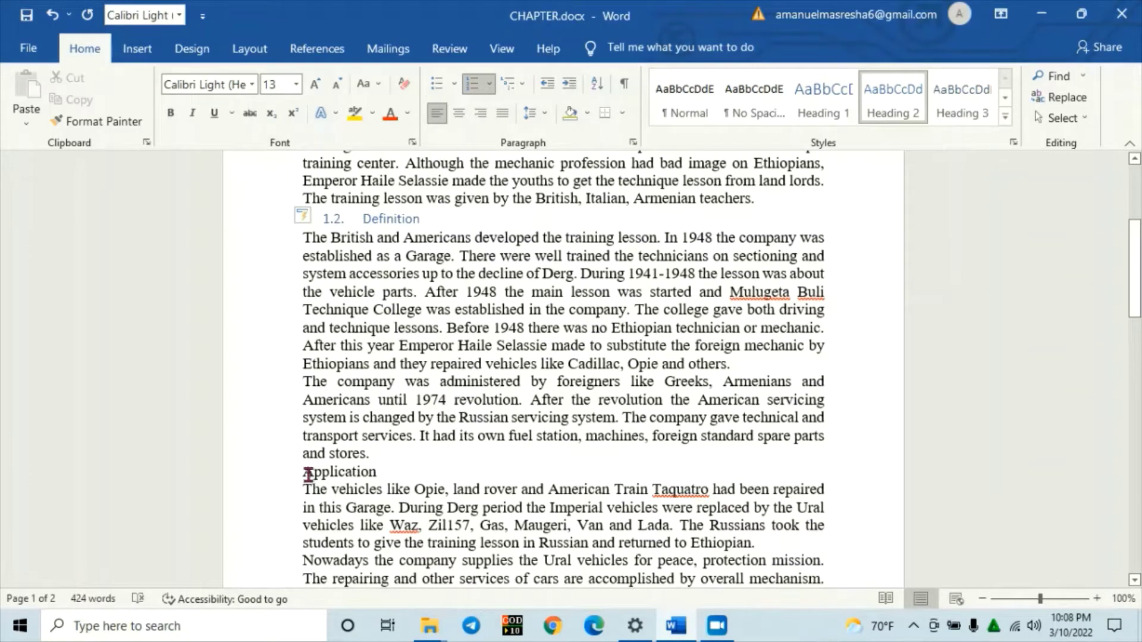
{"action": "left_click", "coordinate": [306, 473]}
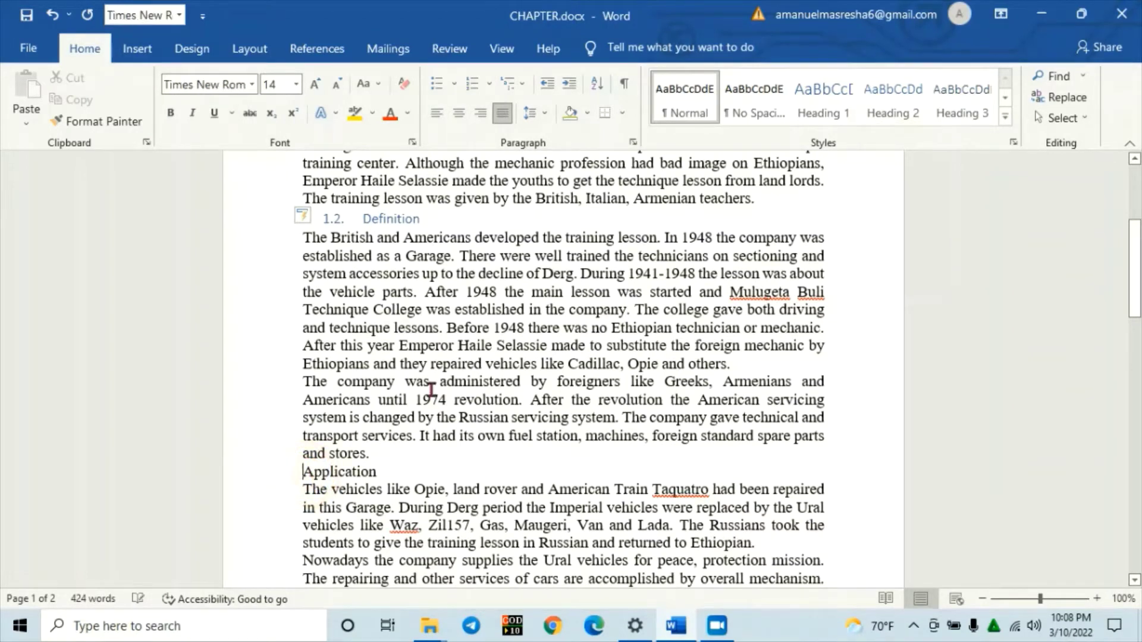
{"action": "left_click", "coordinate": [891, 107]}
{"action": "type", "text": "1"}
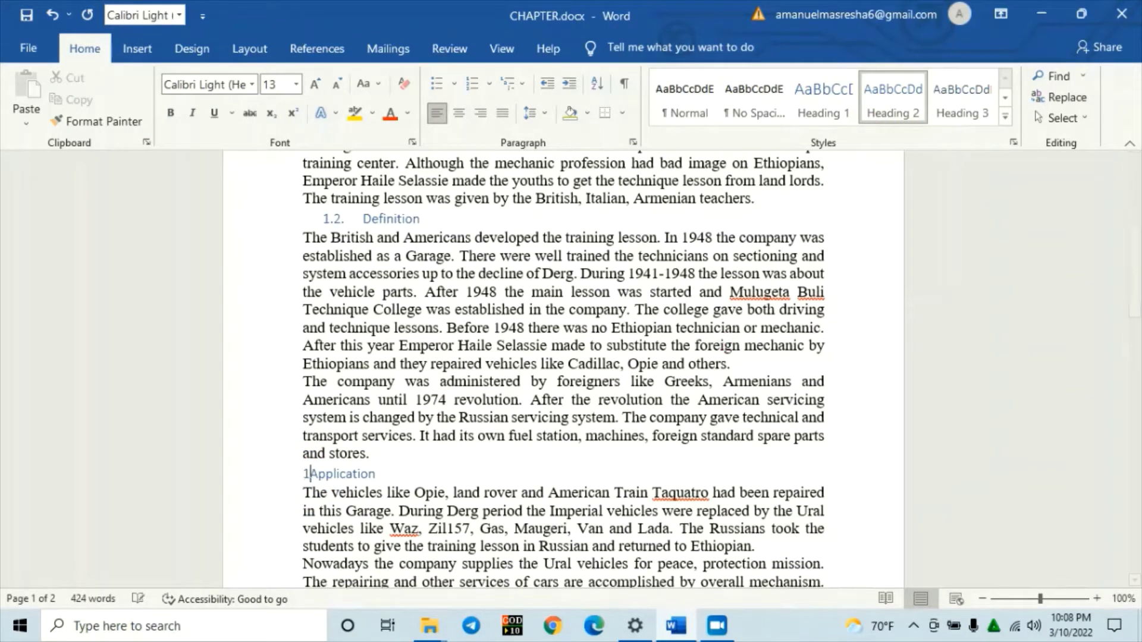
{"action": "type", "text": ".3."}
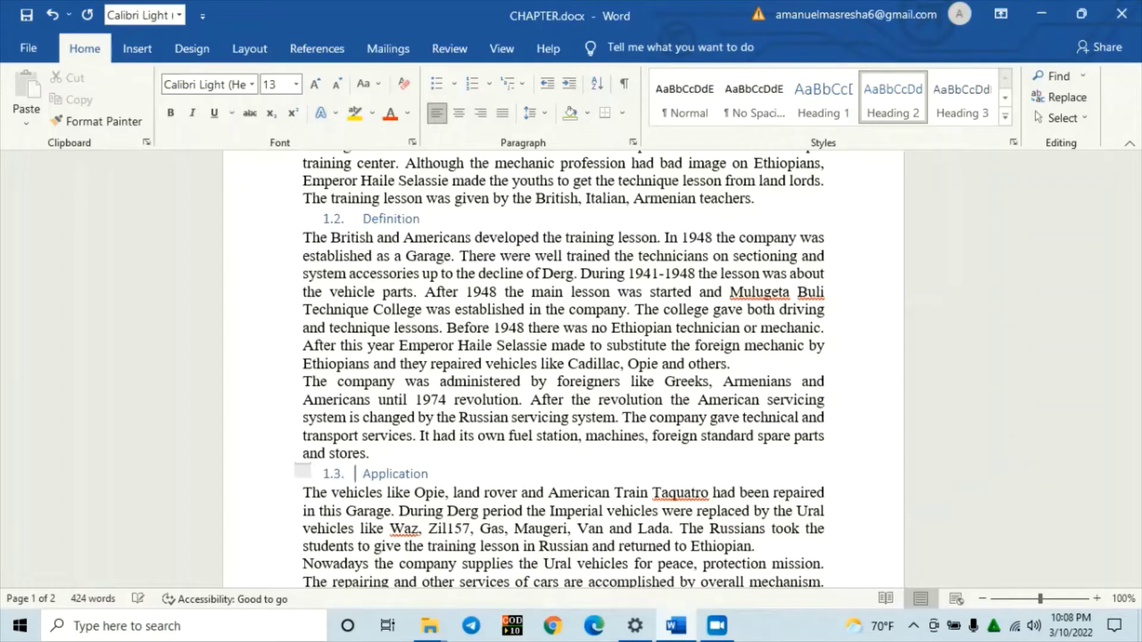
{"action": "scroll", "coordinate": [624, 408], "scroll_direction": "down", "scroll_amount": 2}
{"action": "scroll", "coordinate": [541, 424], "scroll_direction": "down", "scroll_amount": 3}
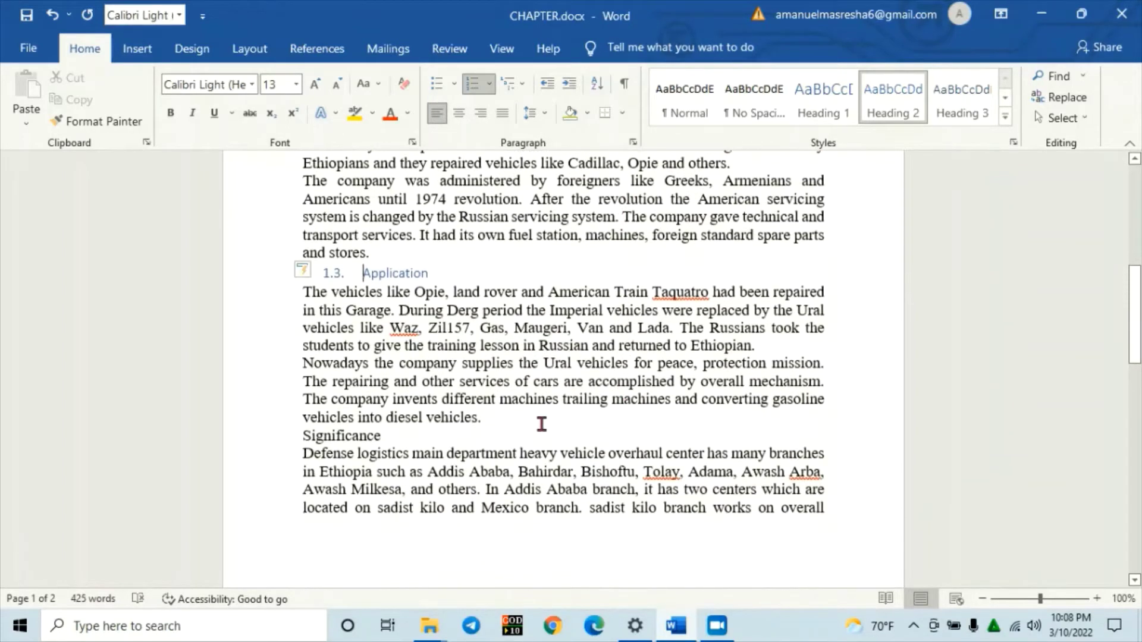
{"action": "left_click", "coordinate": [305, 439]}
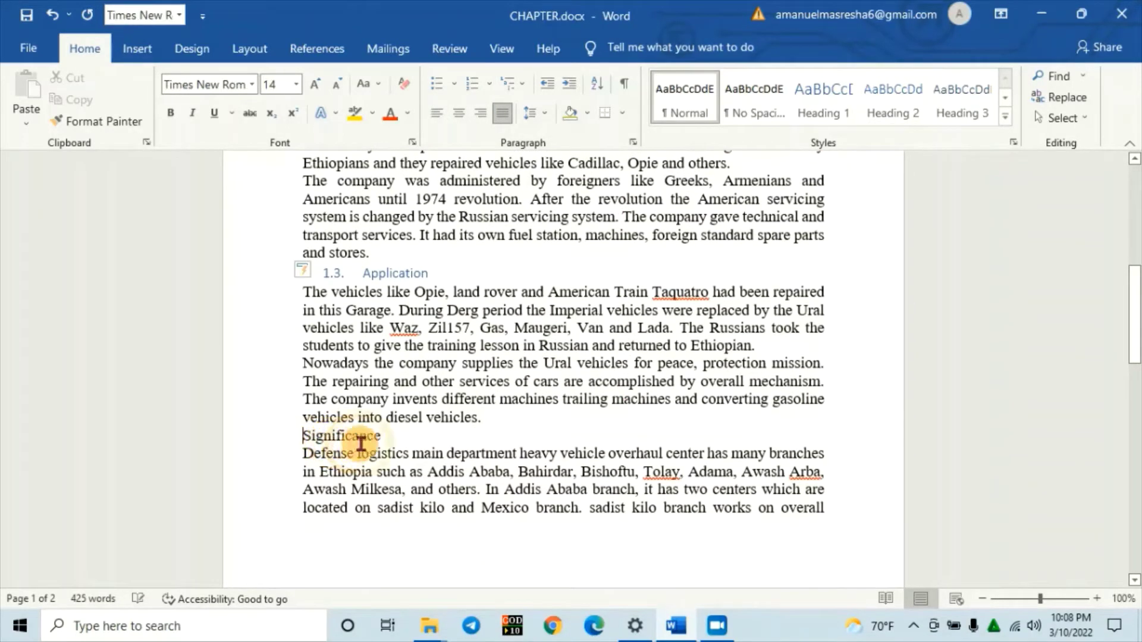
{"action": "left_click", "coordinate": [905, 113]}
{"action": "type", "text": "1"}
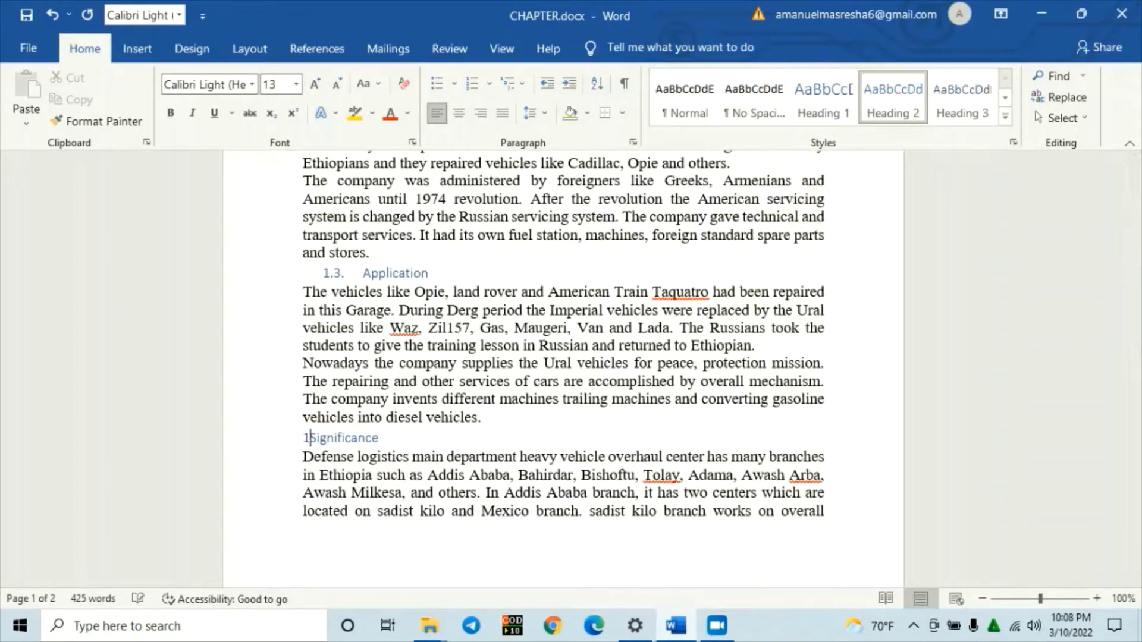
{"action": "type", "text": ".4."}
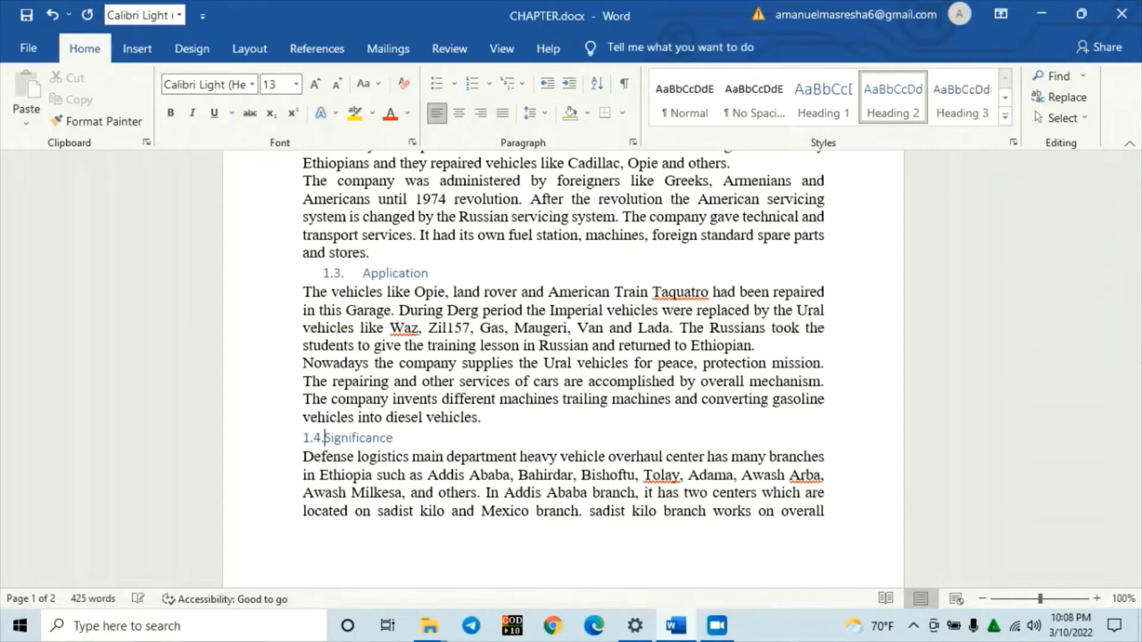
{"action": "key", "text": "space"}
Step: Review the document, then reapply Heading 1 to the Chapter-1 title
{"action": "scroll", "coordinate": [623, 315], "scroll_direction": "down", "scroll_amount": 6}
{"action": "scroll", "coordinate": [623, 316], "scroll_direction": "down", "scroll_amount": 4}
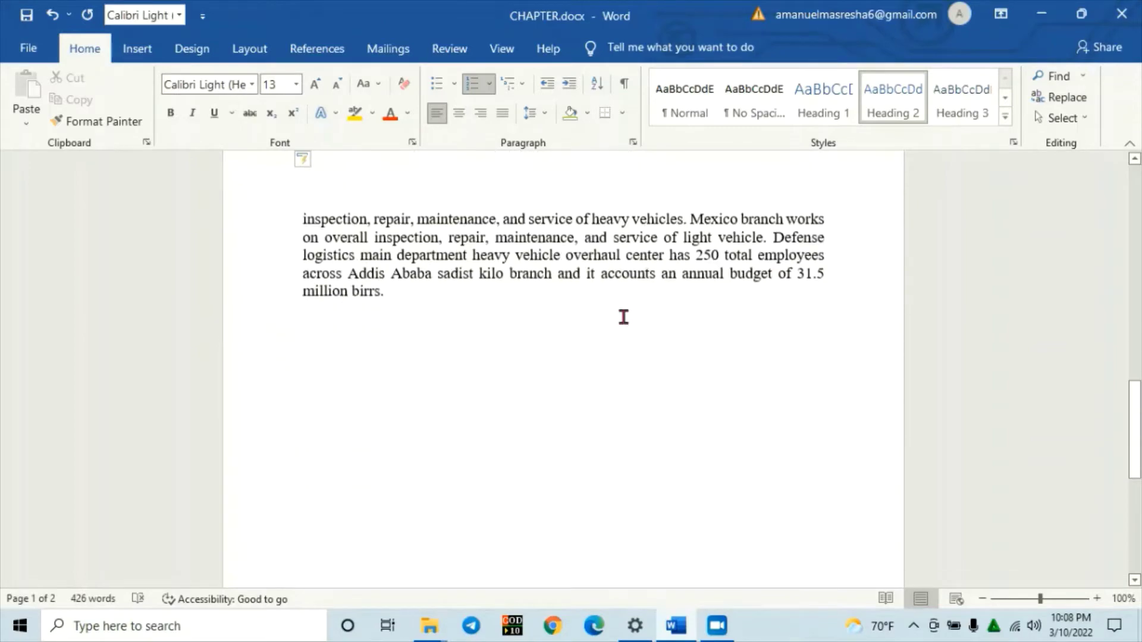
{"action": "scroll", "coordinate": [624, 317], "scroll_direction": "up", "scroll_amount": 3}
{"action": "scroll", "coordinate": [623, 317], "scroll_direction": "up", "scroll_amount": 6}
{"action": "scroll", "coordinate": [624, 317], "scroll_direction": "up", "scroll_amount": 1}
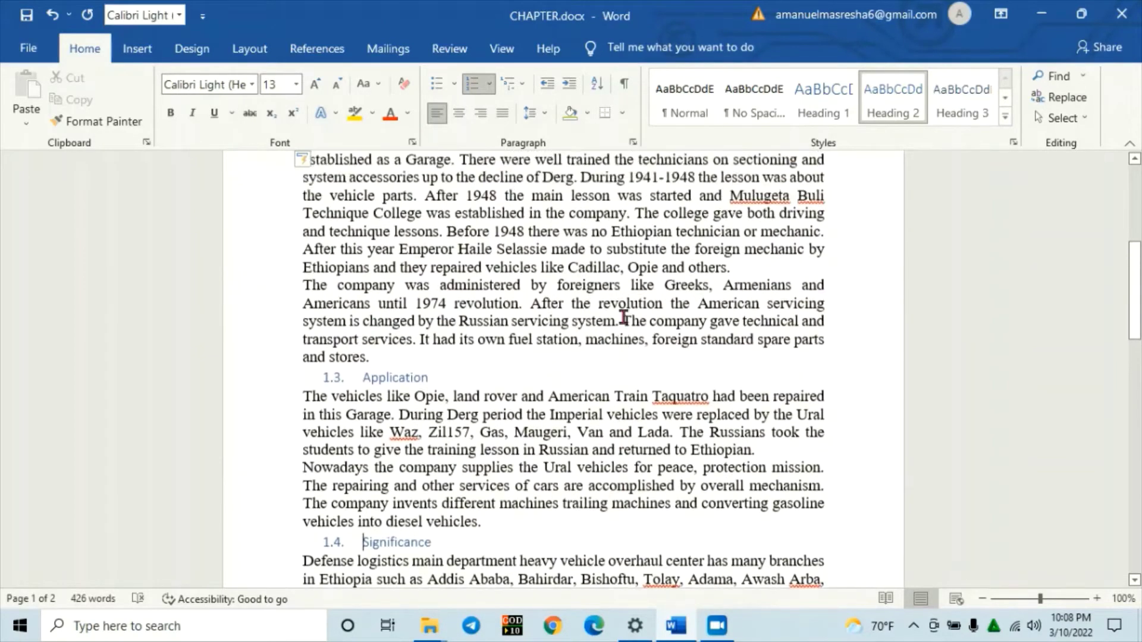
{"action": "scroll", "coordinate": [624, 317], "scroll_direction": "up", "scroll_amount": 3}
{"action": "scroll", "coordinate": [623, 317], "scroll_direction": "up", "scroll_amount": 4}
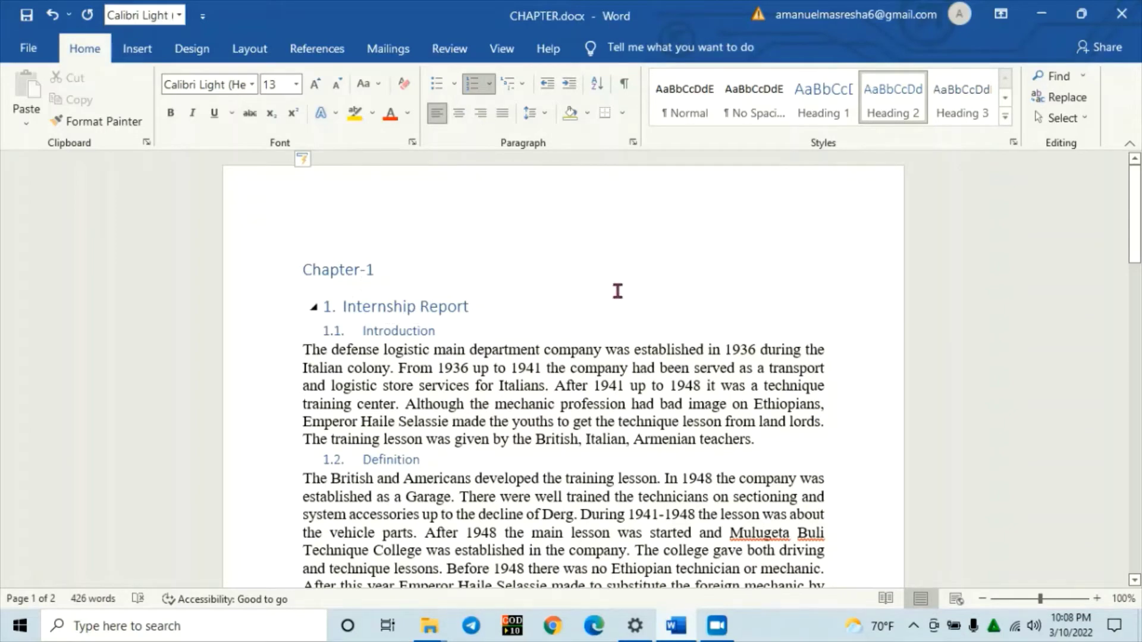
{"action": "scroll", "coordinate": [617, 291], "scroll_direction": "down", "scroll_amount": 1}
{"action": "scroll", "coordinate": [617, 290], "scroll_direction": "down", "scroll_amount": 3}
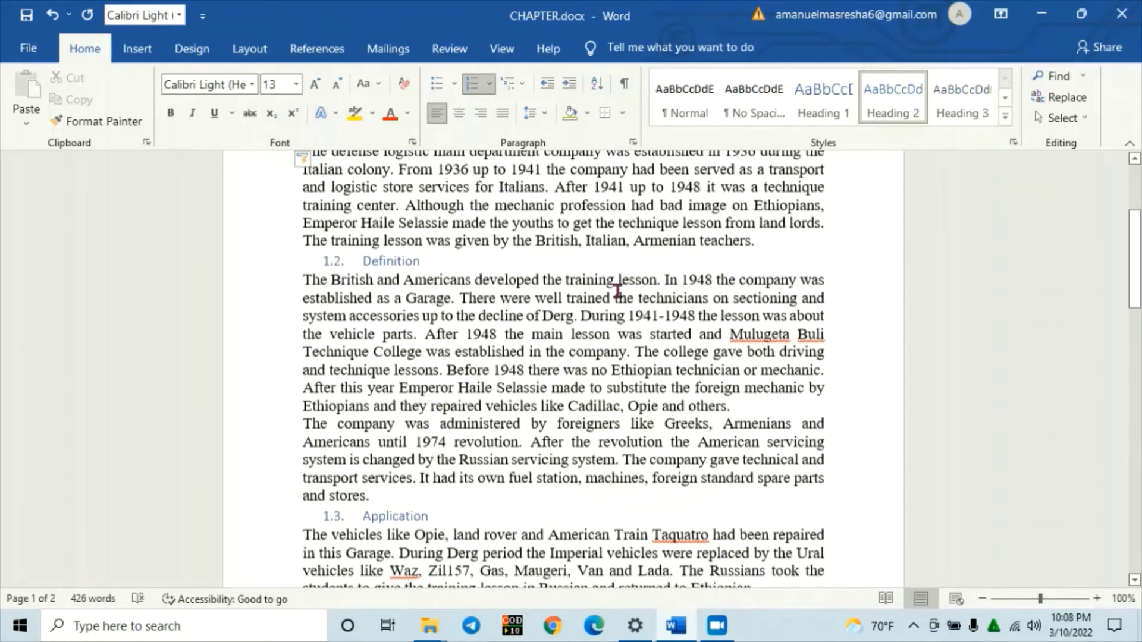
{"action": "scroll", "coordinate": [618, 291], "scroll_direction": "down", "scroll_amount": 2}
{"action": "scroll", "coordinate": [618, 291], "scroll_direction": "down", "scroll_amount": 1}
{"action": "scroll", "coordinate": [615, 288], "scroll_direction": "down", "scroll_amount": 4}
{"action": "scroll", "coordinate": [615, 296], "scroll_direction": "up", "scroll_amount": 6}
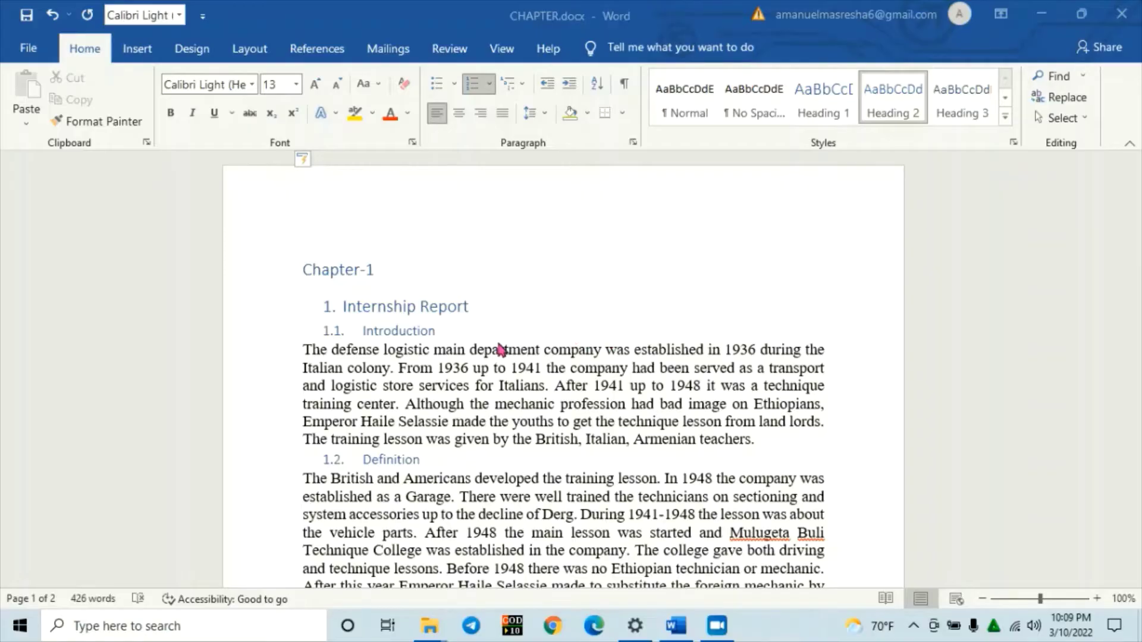
{"action": "scroll", "coordinate": [500, 350], "scroll_direction": "down", "scroll_amount": 1}
{"action": "scroll", "coordinate": [500, 349], "scroll_direction": "down", "scroll_amount": 3}
{"action": "scroll", "coordinate": [500, 349], "scroll_direction": "down", "scroll_amount": 4}
{"action": "scroll", "coordinate": [500, 350], "scroll_direction": "down", "scroll_amount": 3}
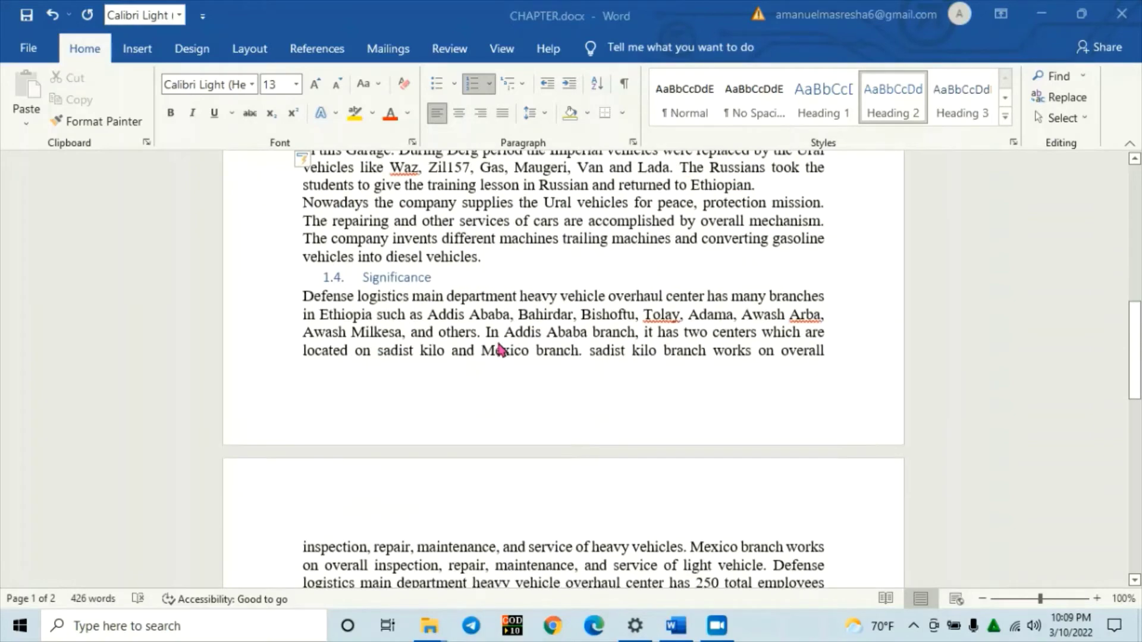
{"action": "scroll", "coordinate": [499, 350], "scroll_direction": "up", "scroll_amount": 7}
{"action": "scroll", "coordinate": [499, 350], "scroll_direction": "up", "scroll_amount": 4}
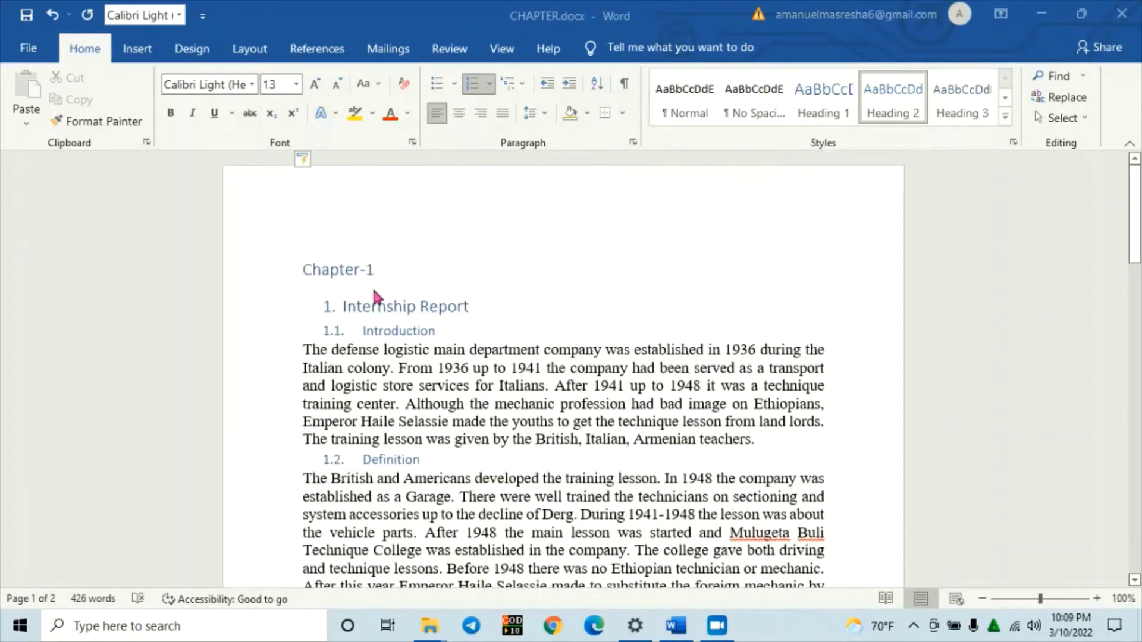
{"action": "left_click", "coordinate": [347, 270]}
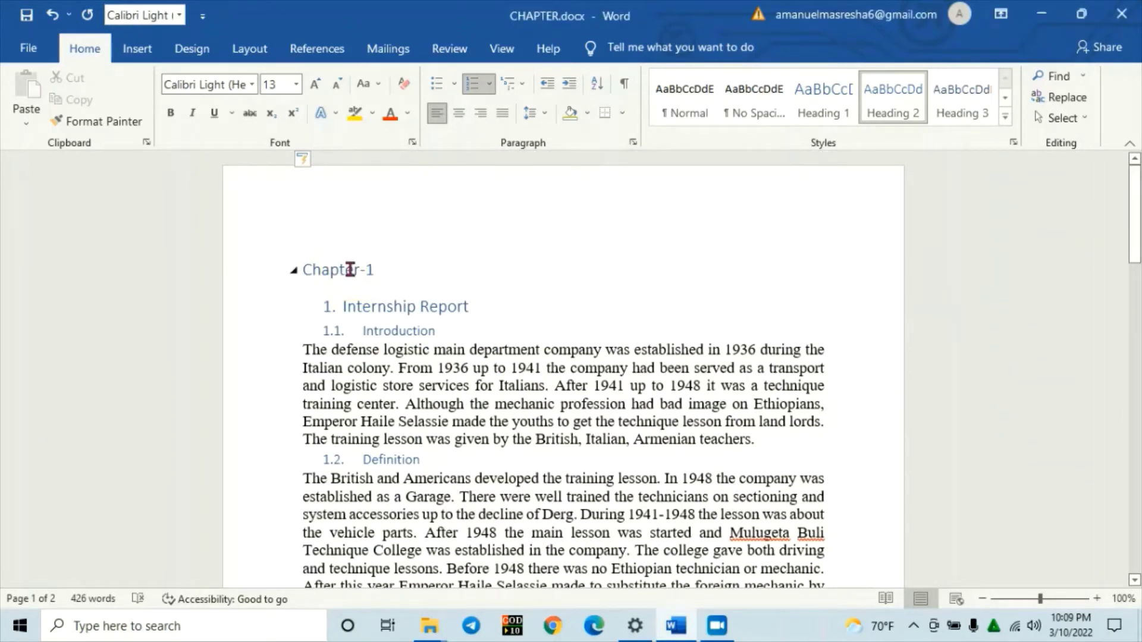
{"action": "left_click", "coordinate": [484, 280]}
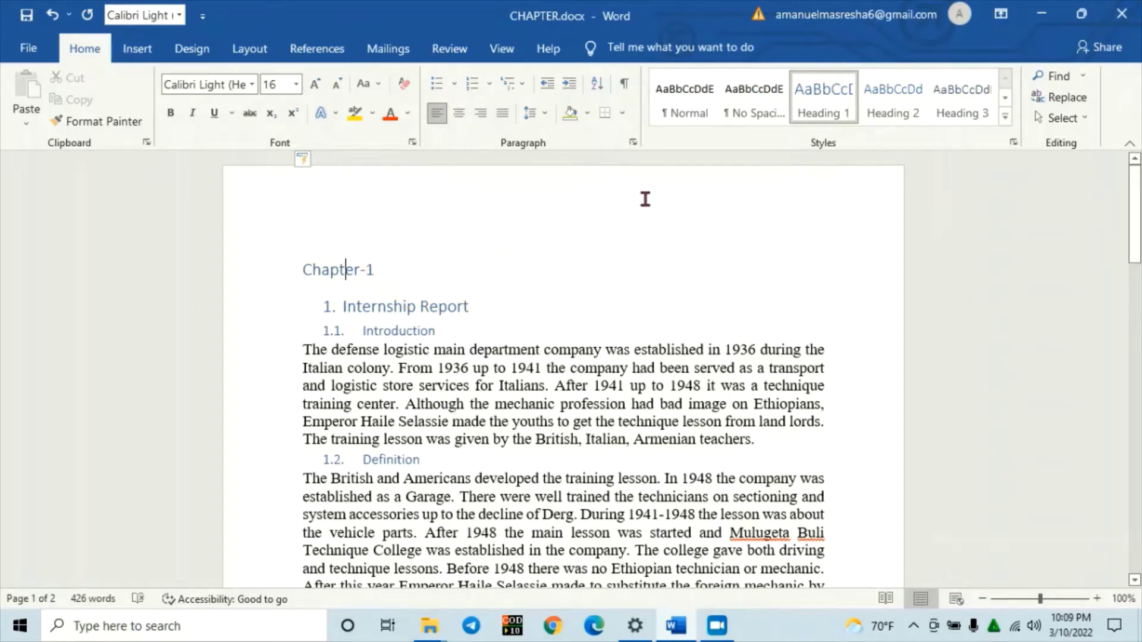
Step: Open the Modify Style dialog for Heading 1 from the expanded Styles gallery
{"action": "left_click", "coordinate": [1006, 116]}
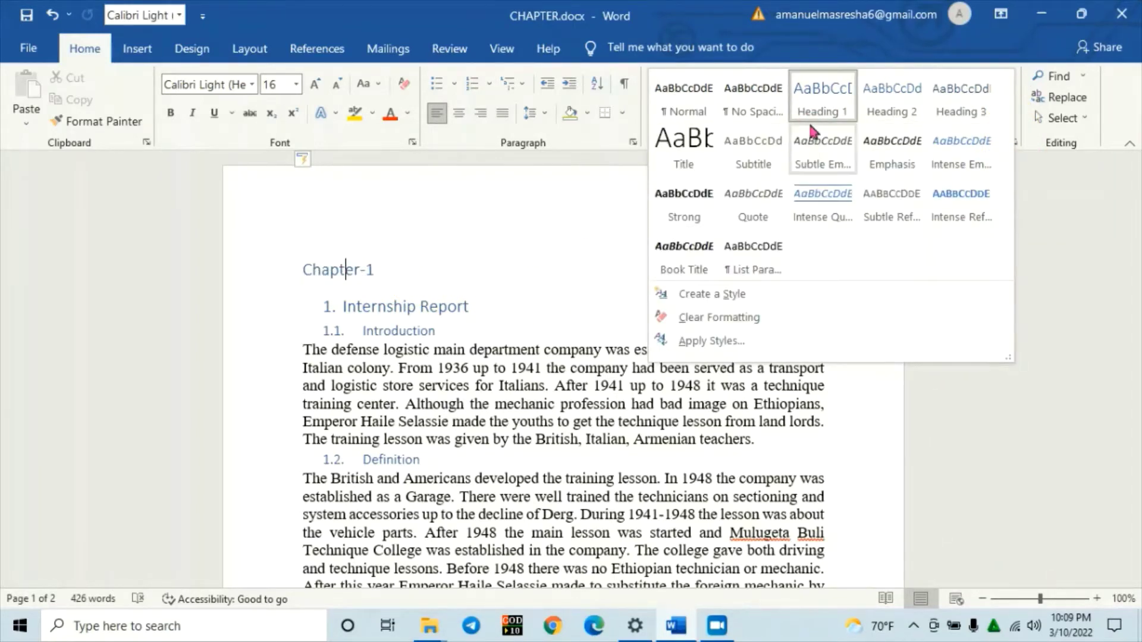
{"action": "right_click", "coordinate": [833, 99]}
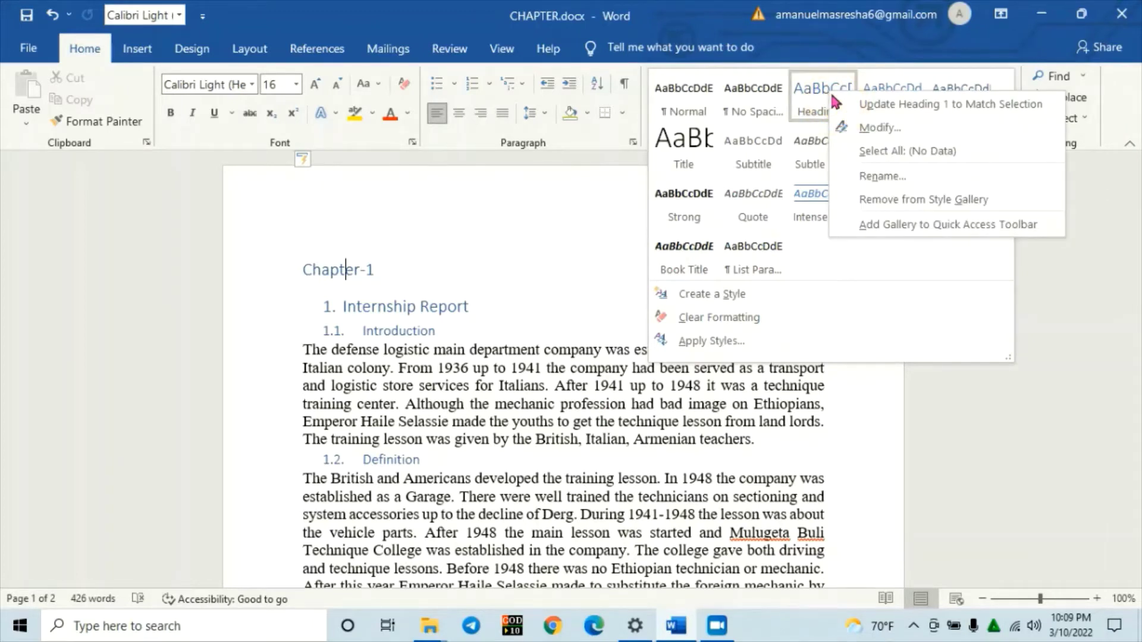
{"action": "left_click", "coordinate": [883, 132]}
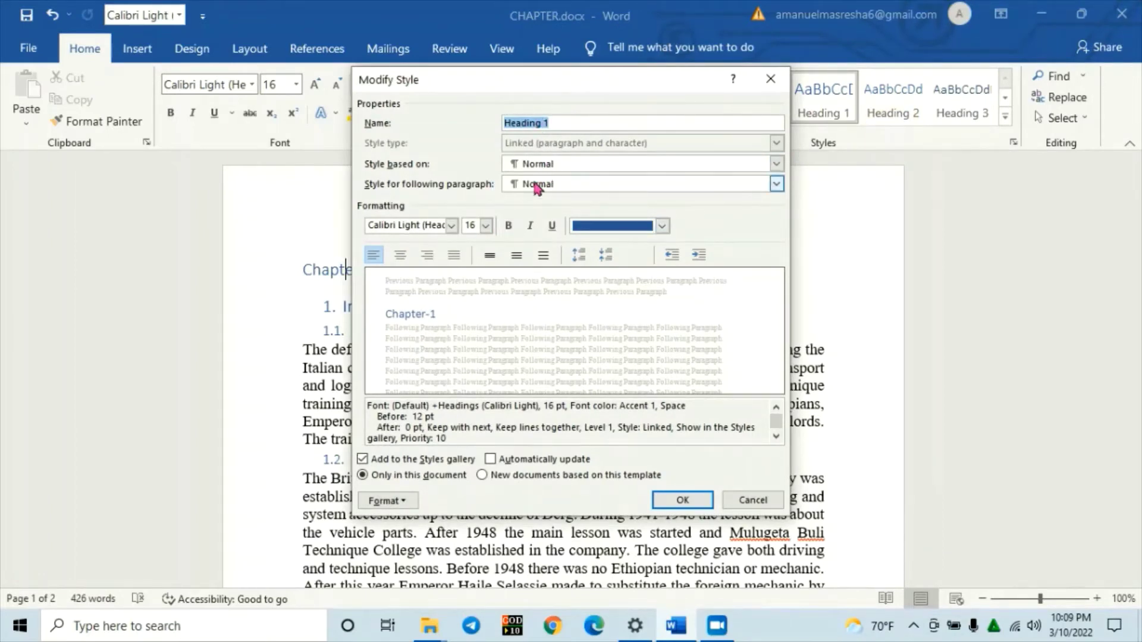
Step: Set Heading 1 to Times New Roman 18 pt bold, centered, 1.5 spacing, auto-updating
{"action": "left_click", "coordinate": [452, 226]}
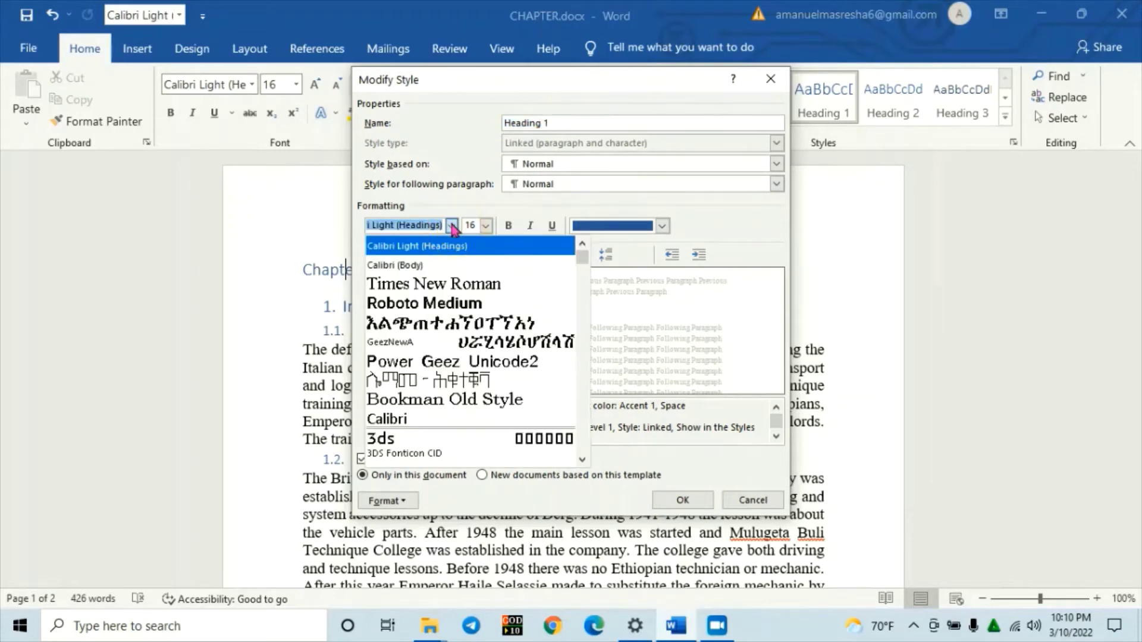
{"action": "left_click", "coordinate": [454, 285]}
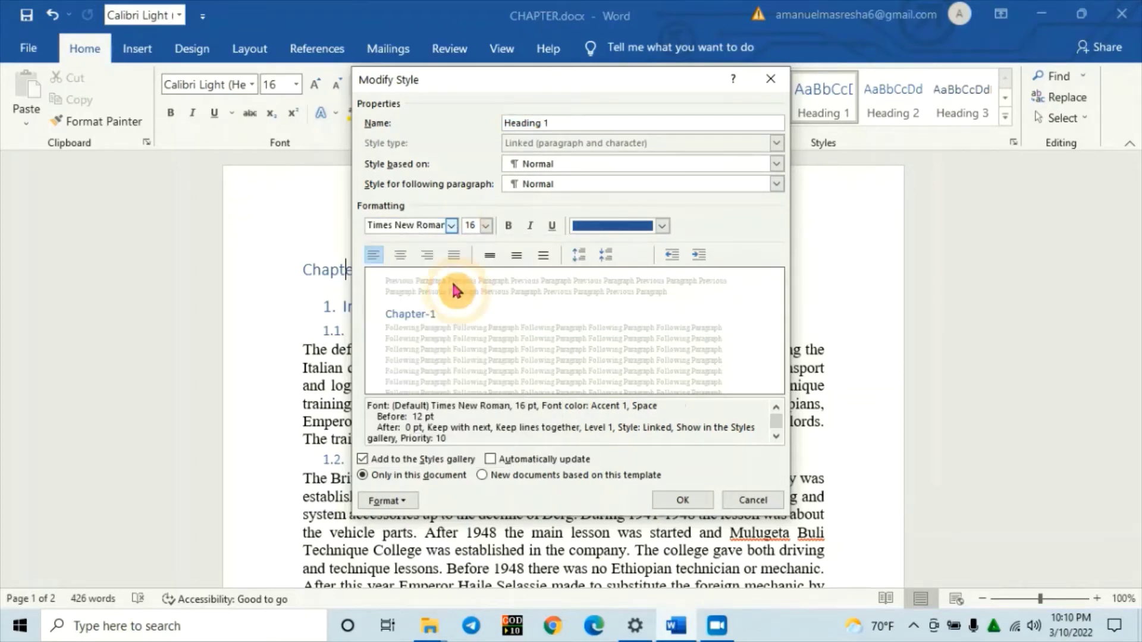
{"action": "left_click", "coordinate": [486, 226]}
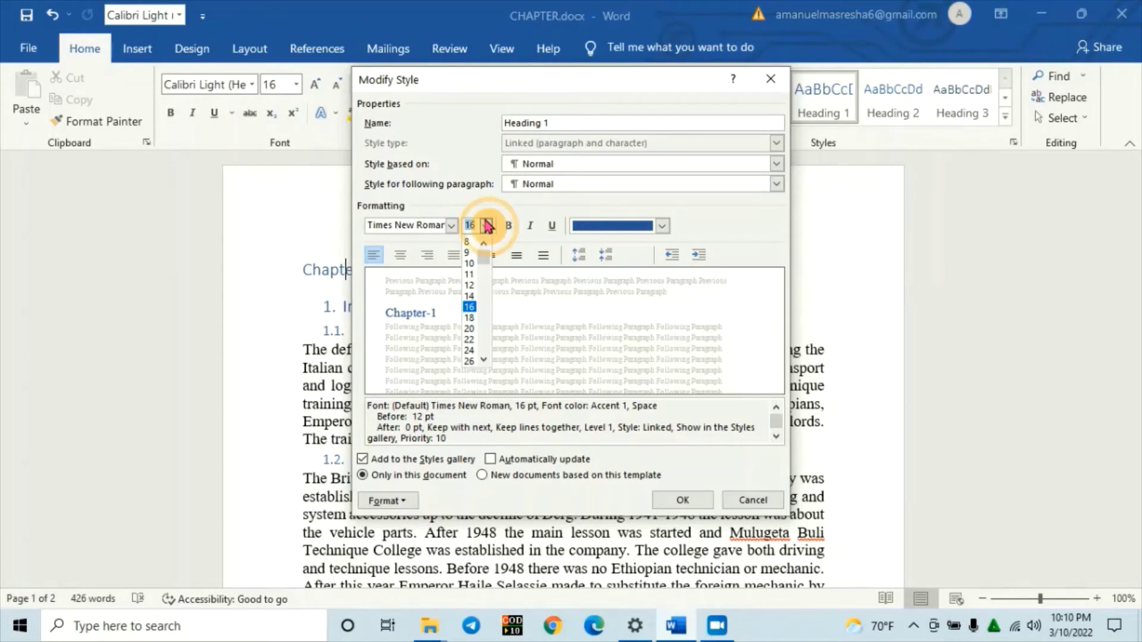
{"action": "left_click", "coordinate": [469, 318]}
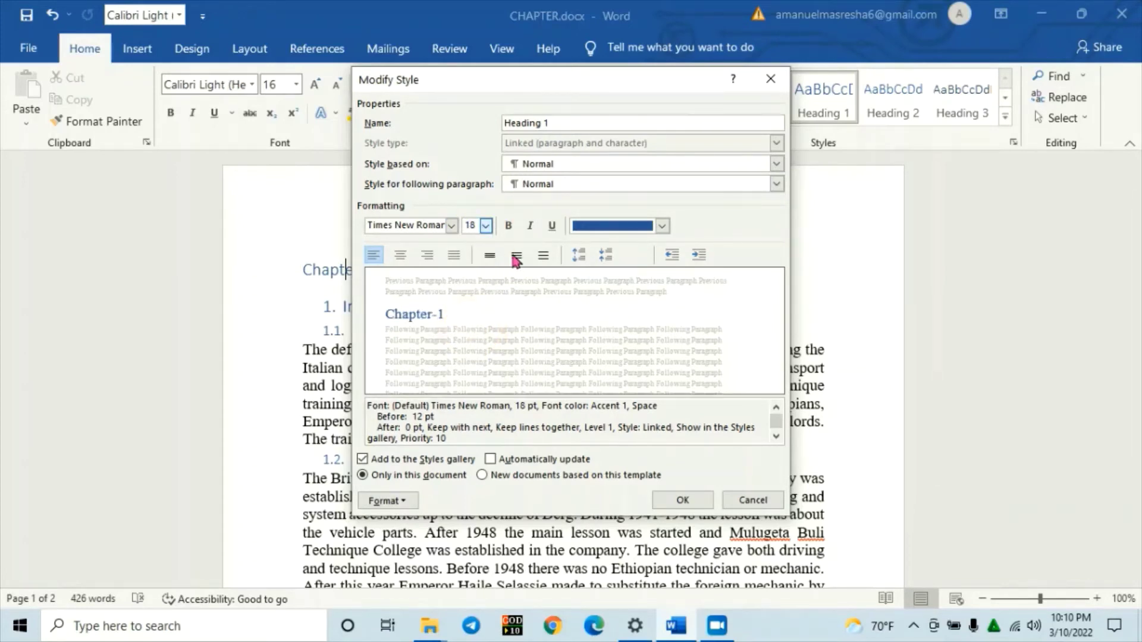
{"action": "left_click", "coordinate": [509, 227]}
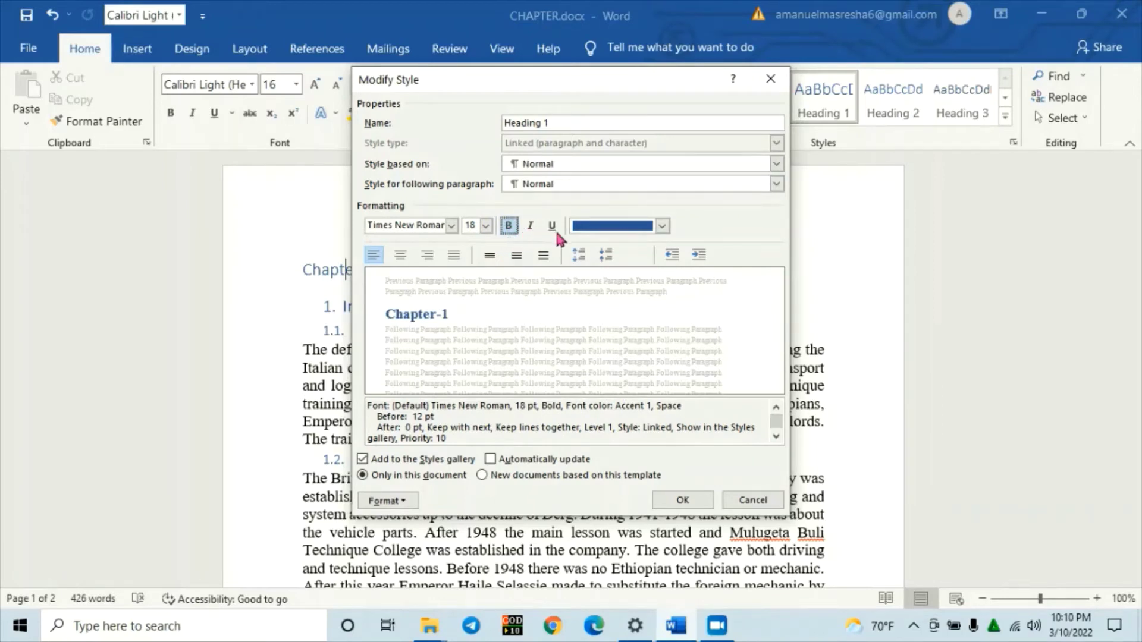
{"action": "left_click", "coordinate": [401, 256]}
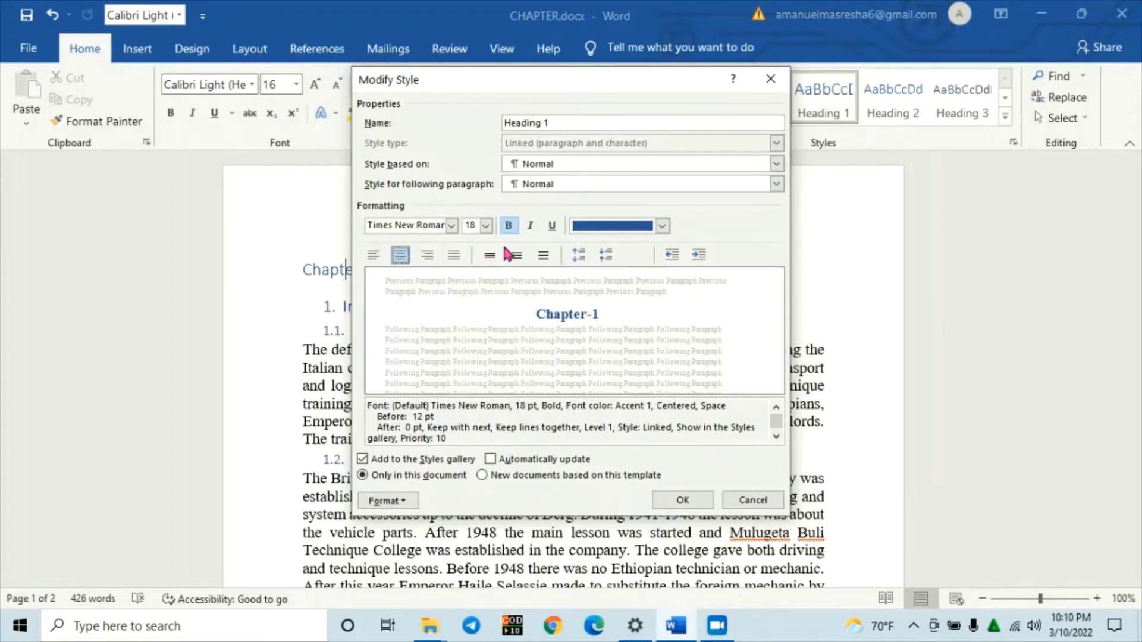
{"action": "left_click", "coordinate": [515, 257]}
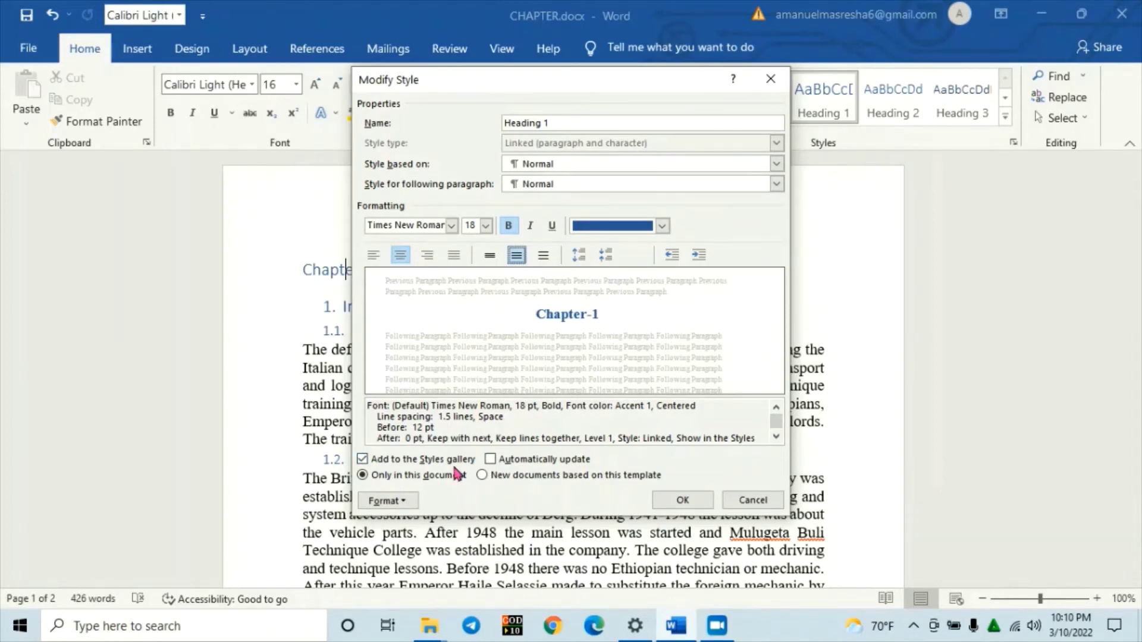
{"action": "left_click", "coordinate": [515, 461]}
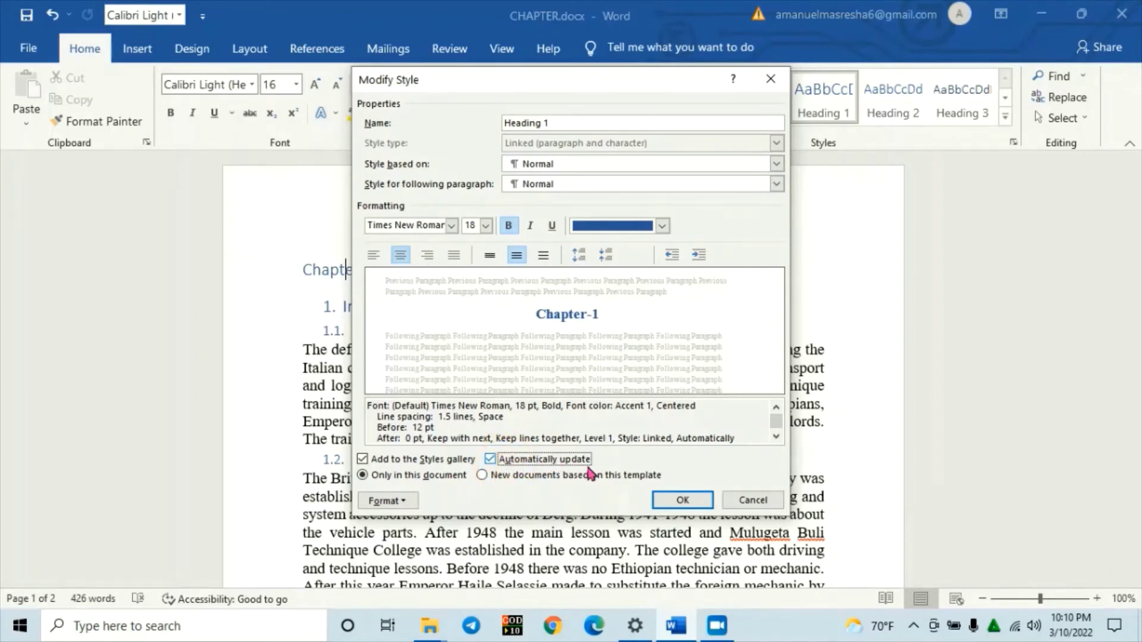
{"action": "left_click", "coordinate": [678, 499]}
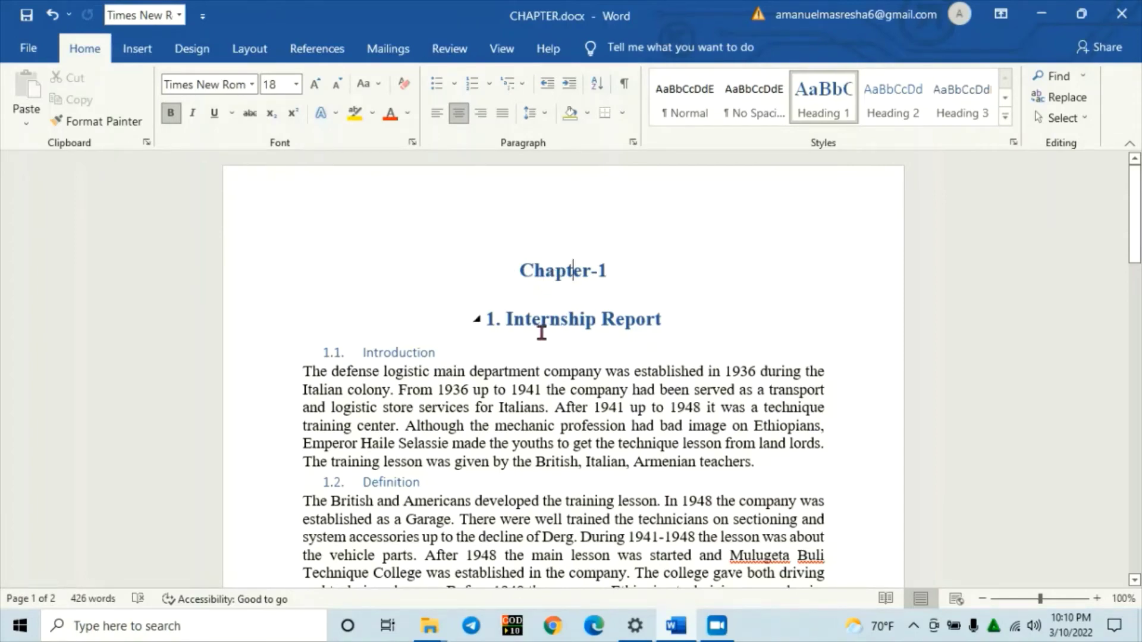
{"action": "scroll", "coordinate": [541, 334], "scroll_direction": "down", "scroll_amount": 3}
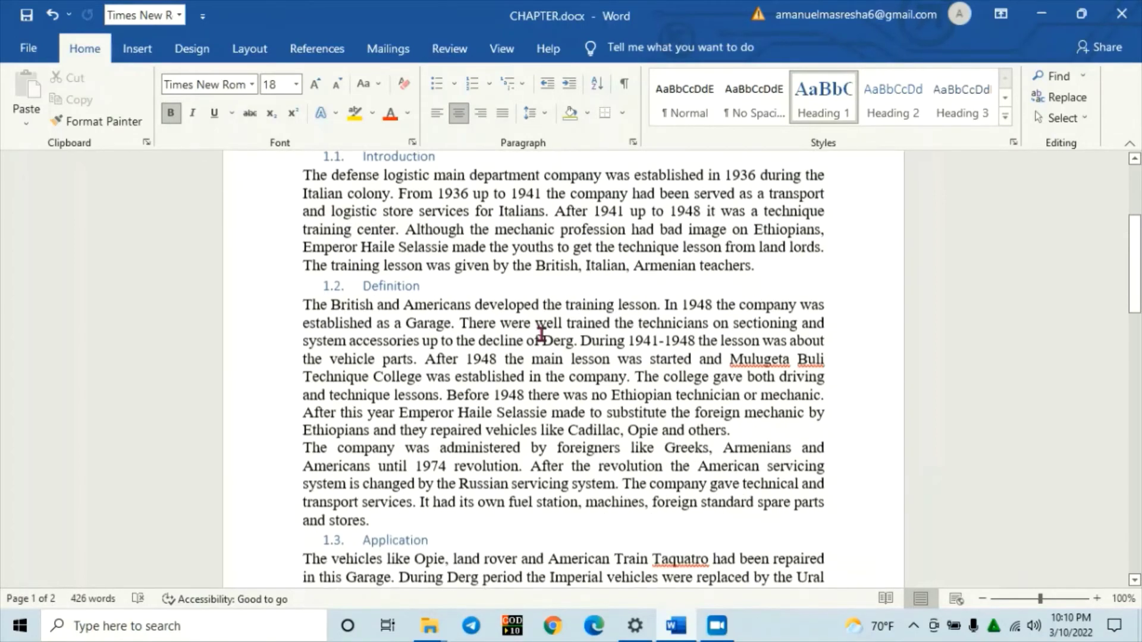
{"action": "scroll", "coordinate": [542, 335], "scroll_direction": "down", "scroll_amount": 4}
{"action": "scroll", "coordinate": [541, 334], "scroll_direction": "down", "scroll_amount": 1}
{"action": "scroll", "coordinate": [541, 334], "scroll_direction": "down", "scroll_amount": 6}
{"action": "scroll", "coordinate": [545, 342], "scroll_direction": "up", "scroll_amount": 5}
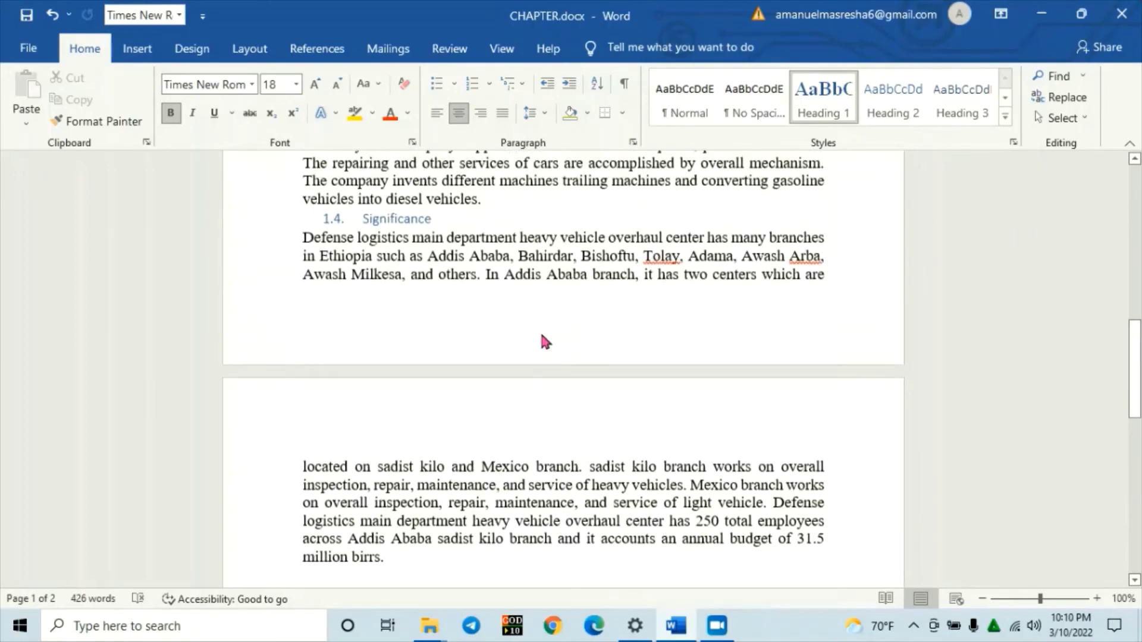
{"action": "scroll", "coordinate": [545, 342], "scroll_direction": "up", "scroll_amount": 6}
{"action": "scroll", "coordinate": [545, 342], "scroll_direction": "up", "scroll_amount": 3}
{"action": "left_click", "coordinate": [400, 274]}
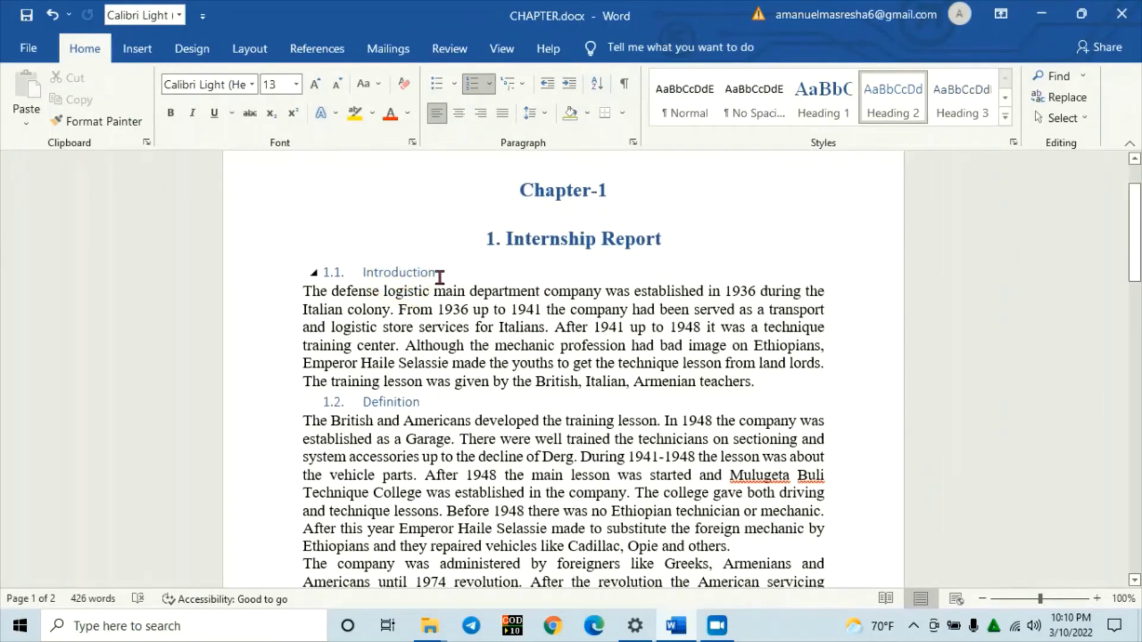
Step: Modify Heading 2 to bold Times New Roman 13 pt with 1.5 spacing, auto-updating
{"action": "right_click", "coordinate": [898, 102]}
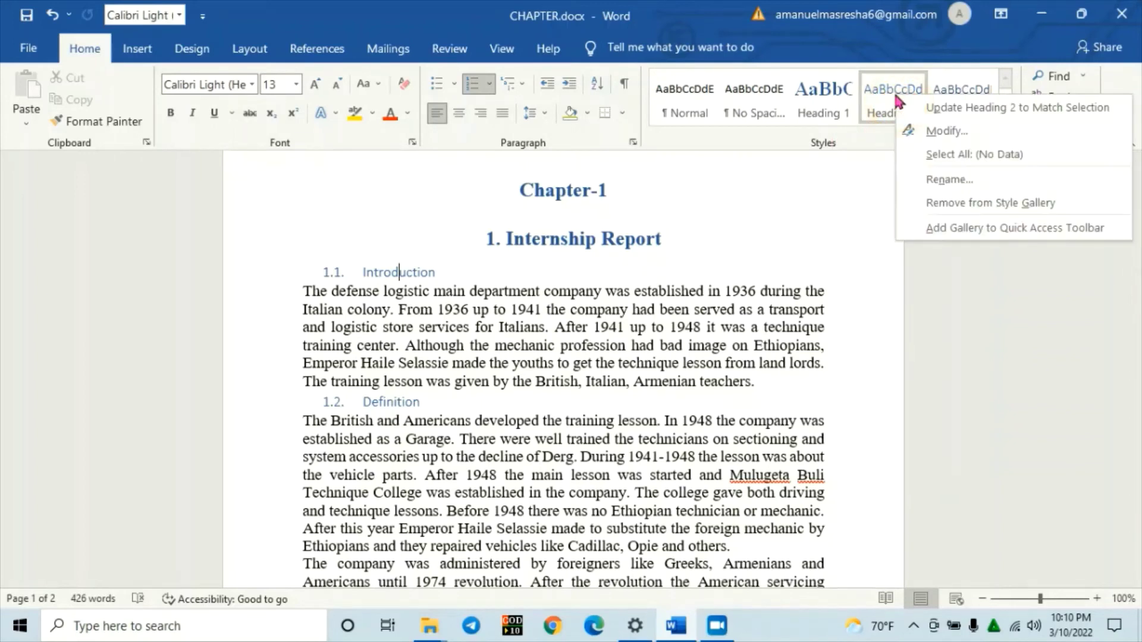
{"action": "left_click", "coordinate": [943, 131]}
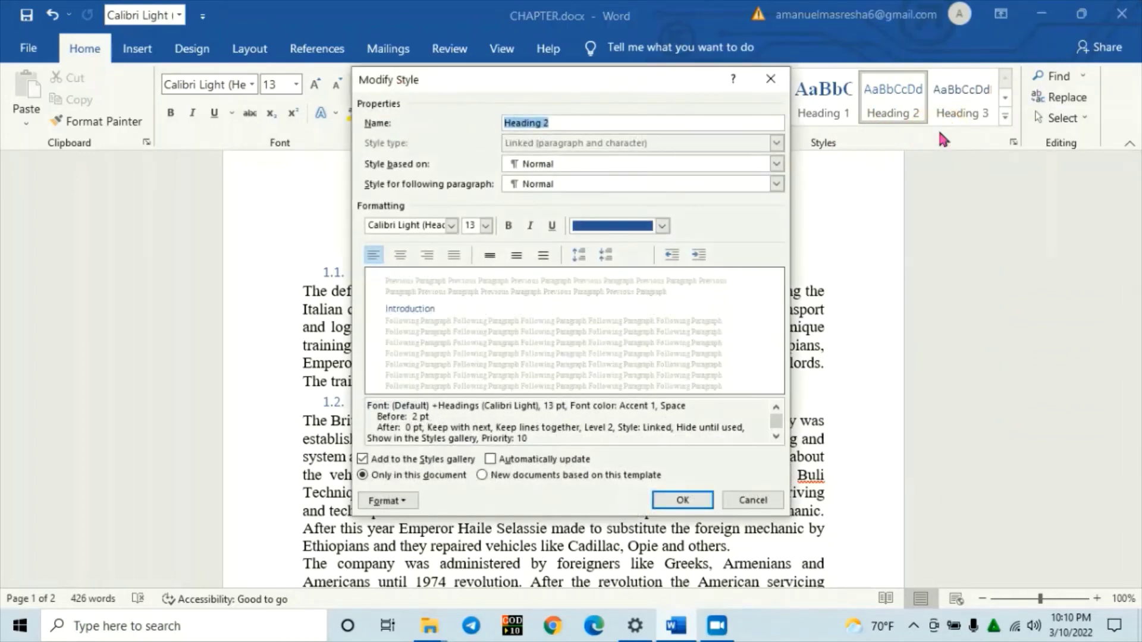
{"action": "left_click", "coordinate": [508, 226]}
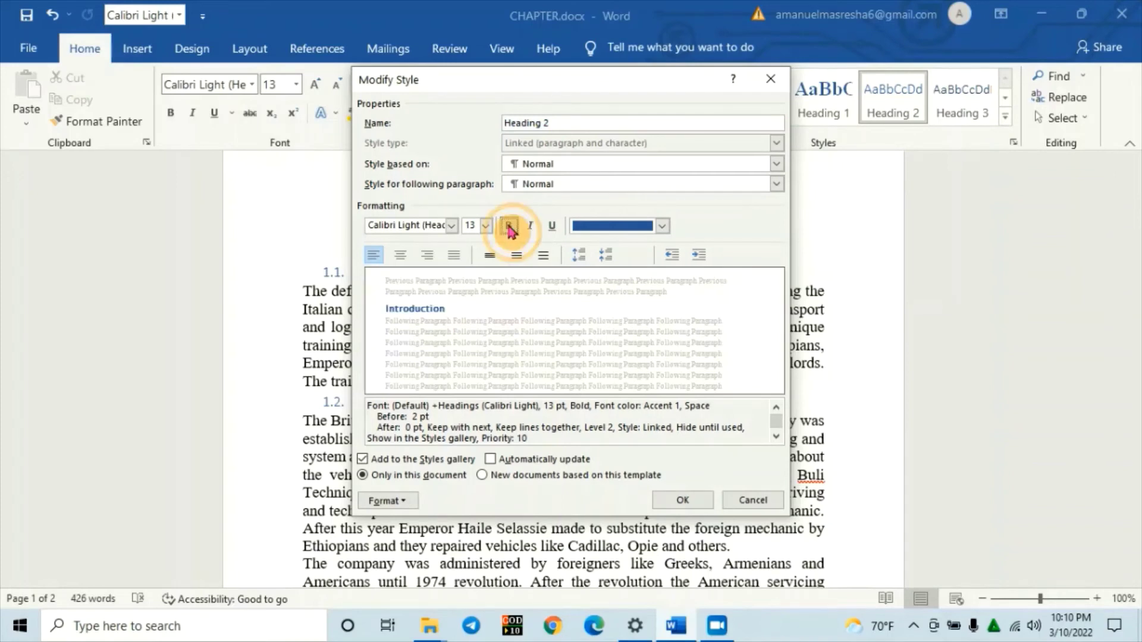
{"action": "left_click", "coordinate": [452, 226]}
{"action": "left_click", "coordinate": [448, 280]}
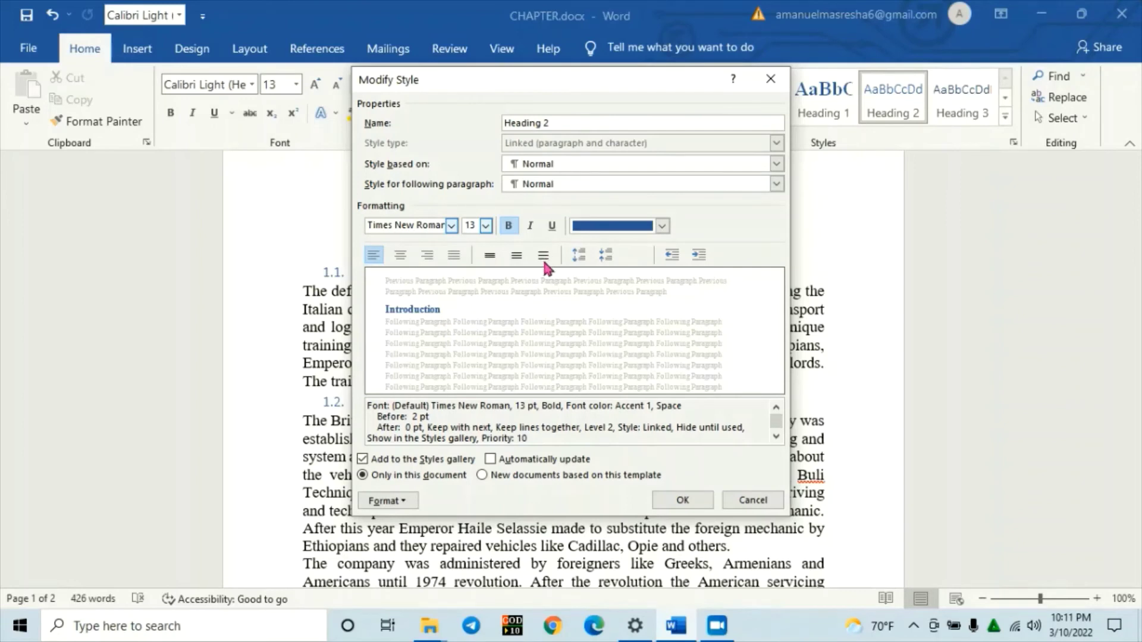
{"action": "left_click", "coordinate": [518, 255]}
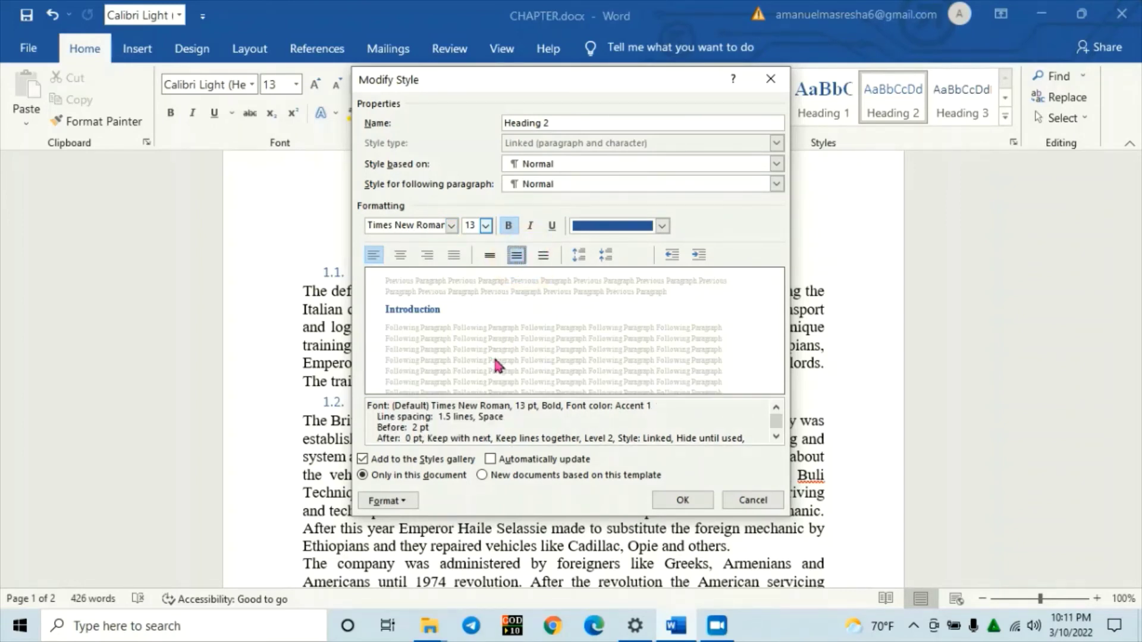
{"action": "left_click", "coordinate": [490, 459]}
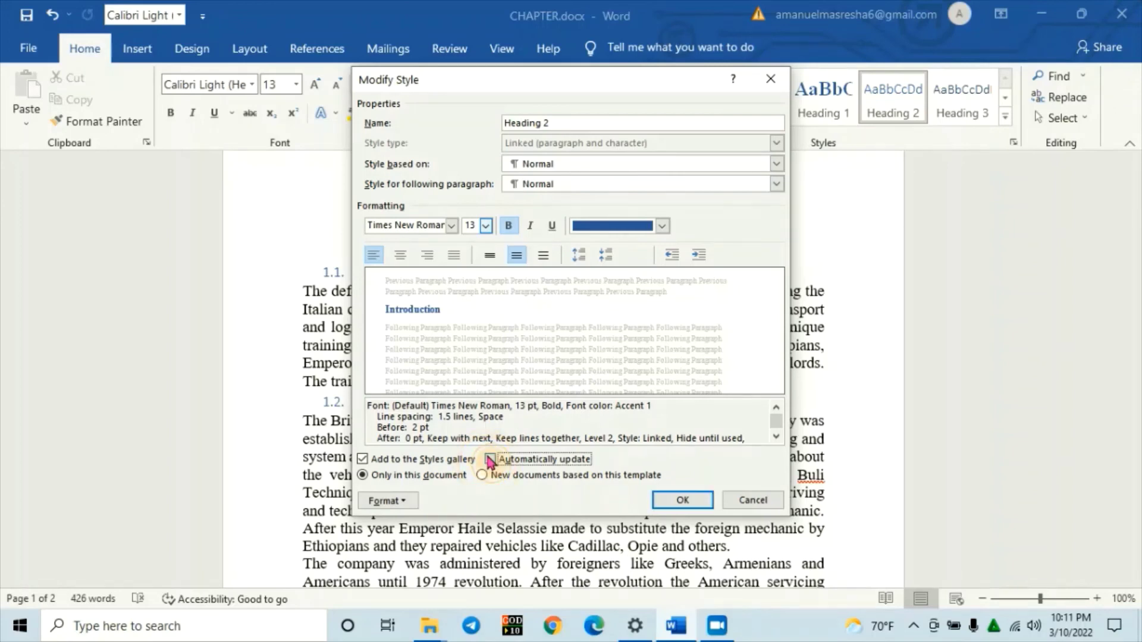
{"action": "left_click", "coordinate": [671, 501]}
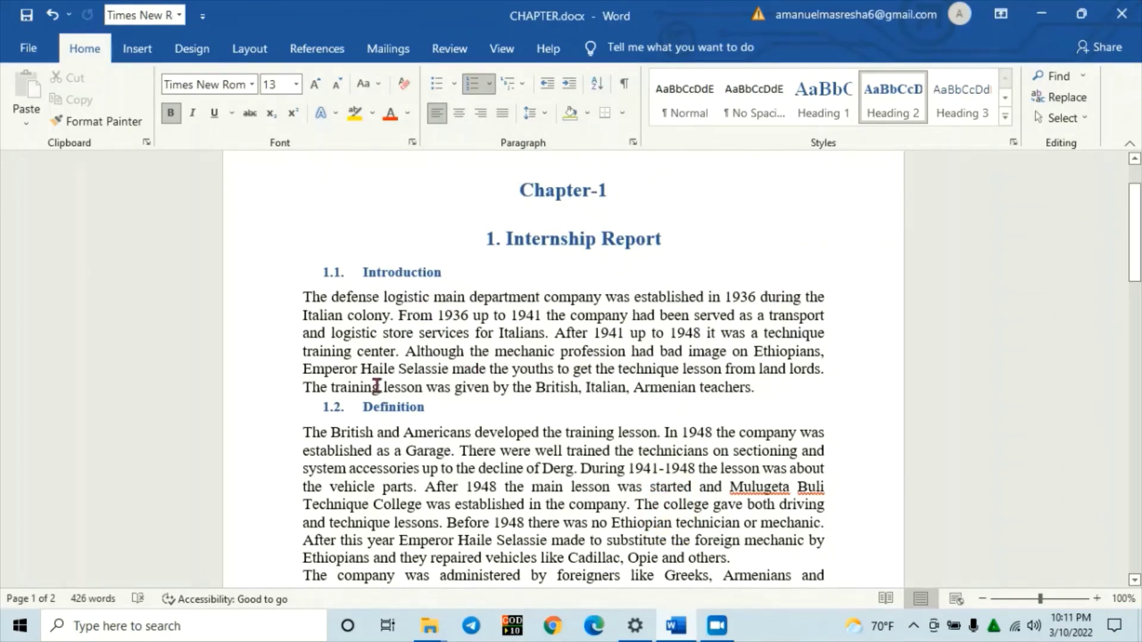
{"action": "scroll", "coordinate": [391, 409], "scroll_direction": "down", "scroll_amount": 3}
{"action": "scroll", "coordinate": [396, 393], "scroll_direction": "down", "scroll_amount": 2}
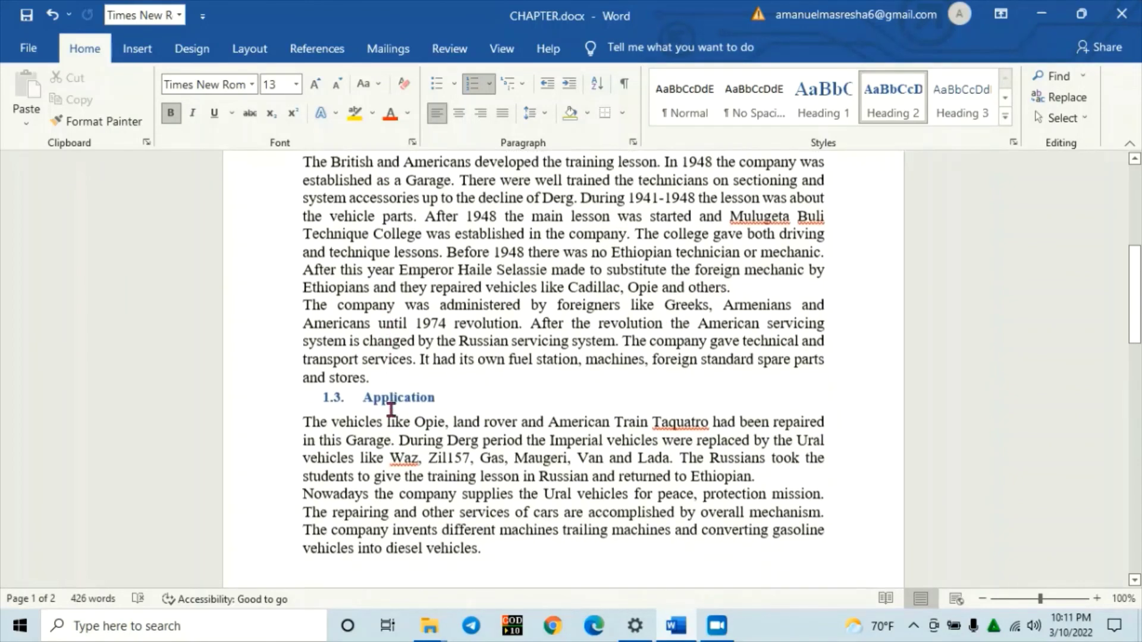
{"action": "scroll", "coordinate": [399, 374], "scroll_direction": "down", "scroll_amount": 2}
{"action": "scroll", "coordinate": [405, 352], "scroll_direction": "down", "scroll_amount": 7}
{"action": "scroll", "coordinate": [397, 349], "scroll_direction": "down", "scroll_amount": 5}
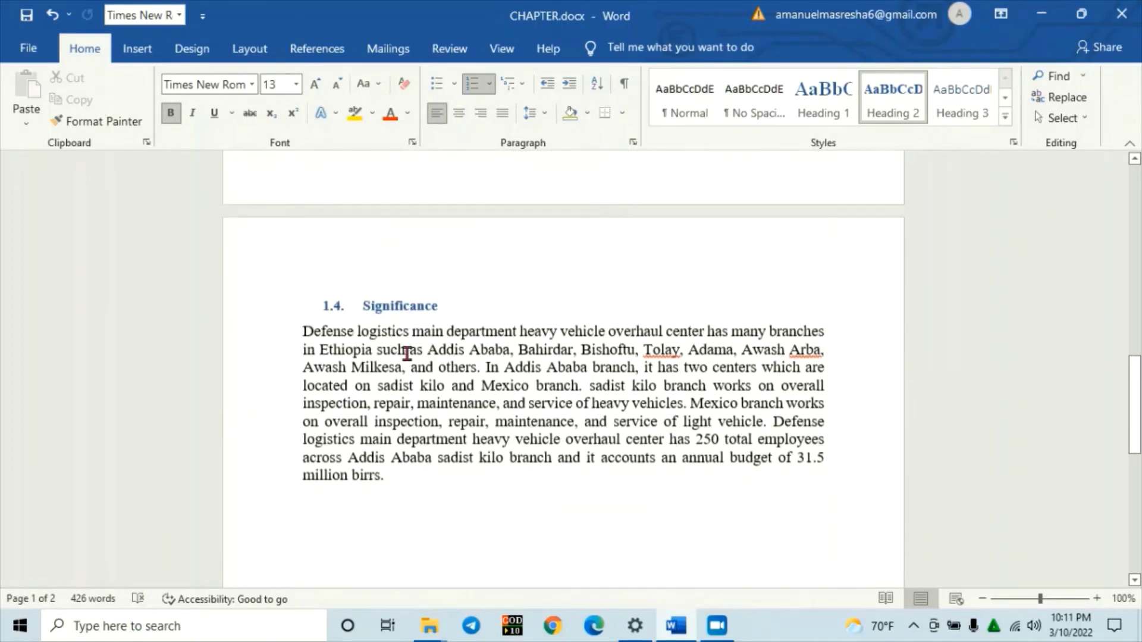
{"action": "scroll", "coordinate": [396, 267], "scroll_direction": "down", "scroll_amount": 1}
{"action": "scroll", "coordinate": [403, 306], "scroll_direction": "up", "scroll_amount": 3}
{"action": "scroll", "coordinate": [401, 306], "scroll_direction": "up", "scroll_amount": 5}
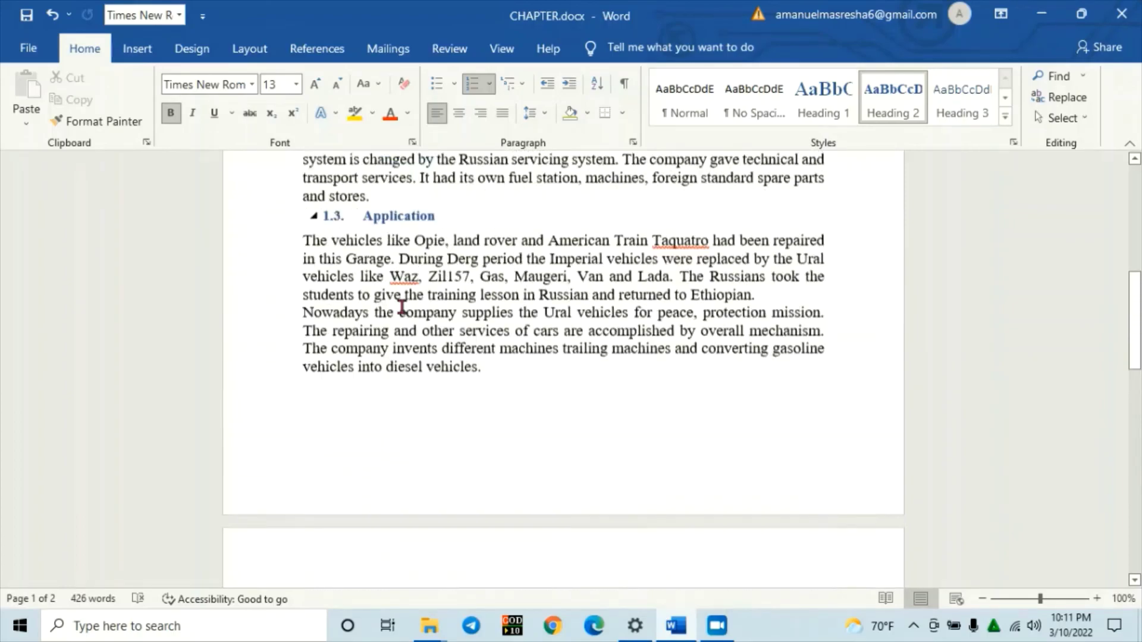